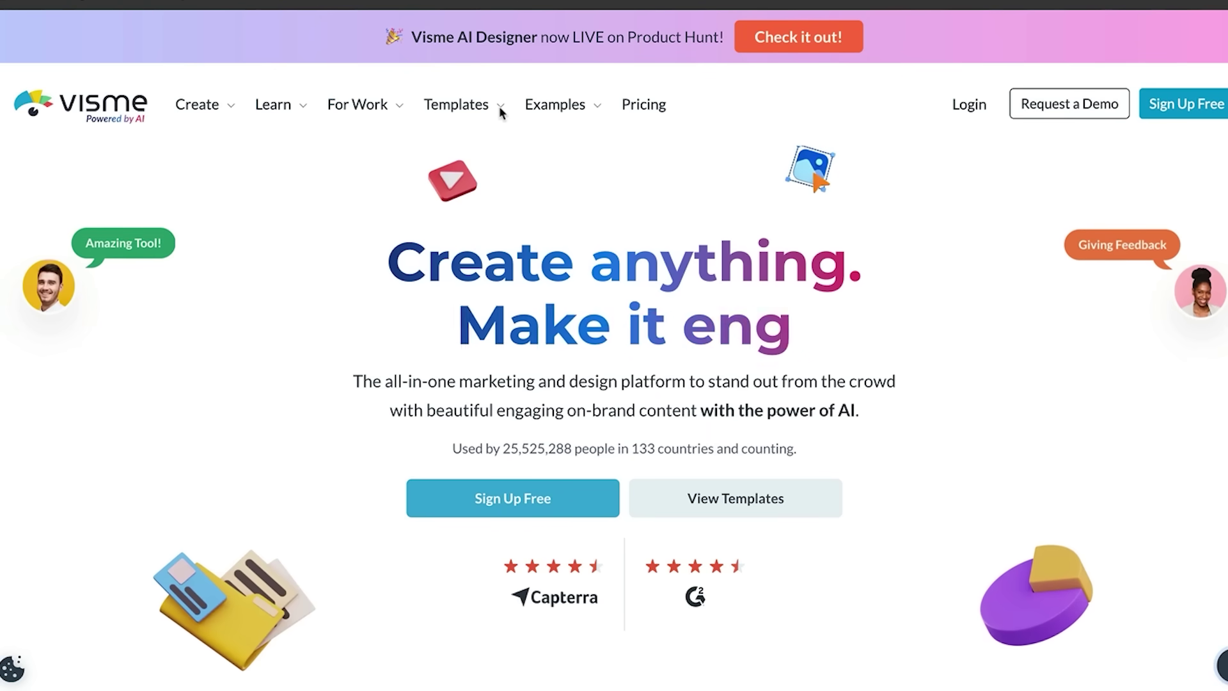
Step: Browse the Forms & Surveys templates down to the Newsletter Signup Forms section
{"action": "mouse_move", "coordinate": [500, 111]}
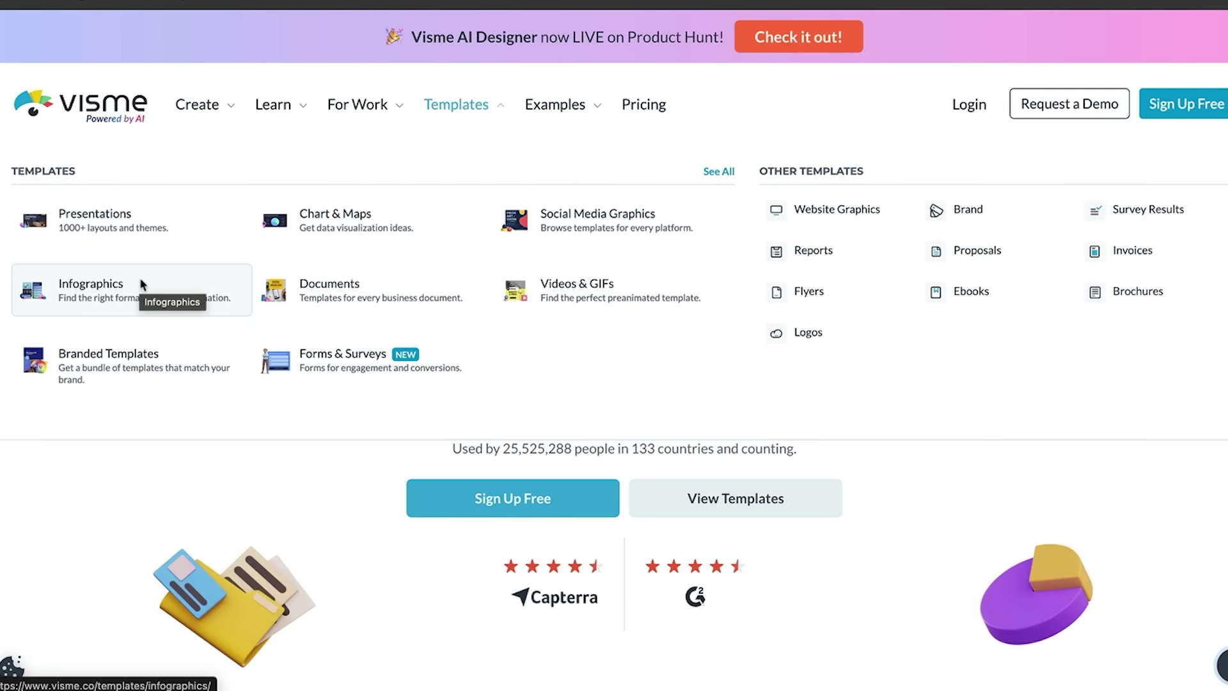
{"action": "left_click", "coordinate": [308, 381]}
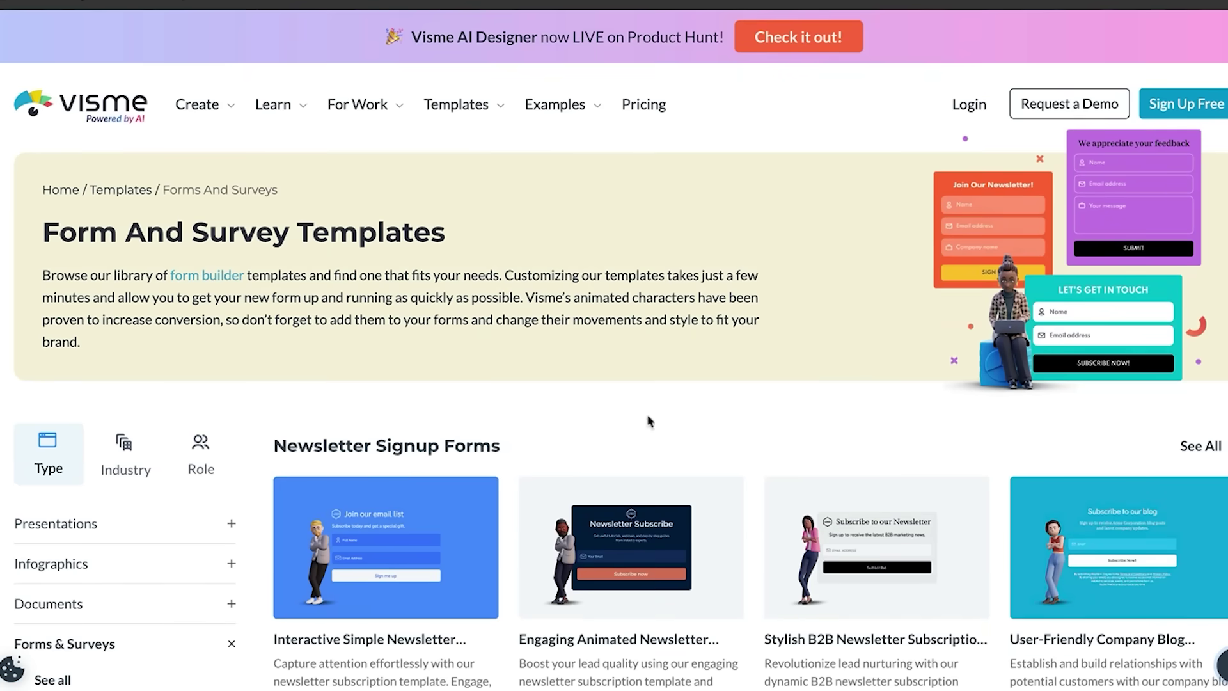
{"action": "scroll", "coordinate": [659, 409], "scroll_direction": "down", "scroll_amount": 6}
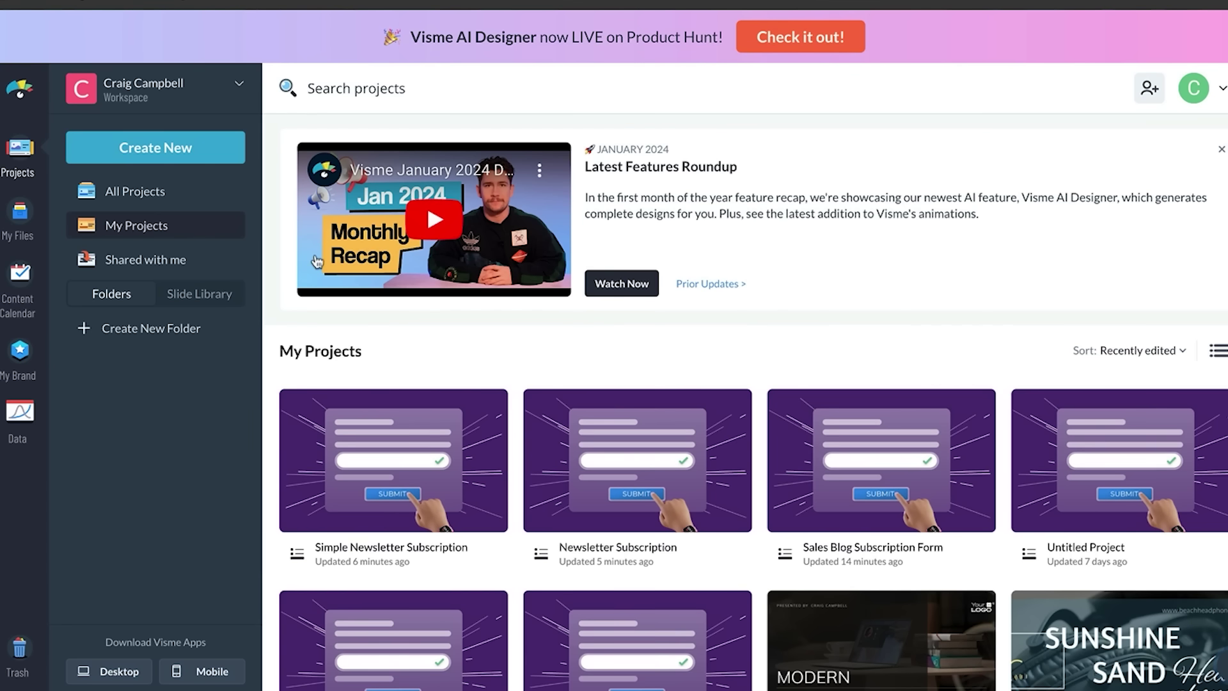
Step: Create a Newsletter Signup form project from the Simple Newsletter Subscription template
{"action": "left_click", "coordinate": [174, 149]}
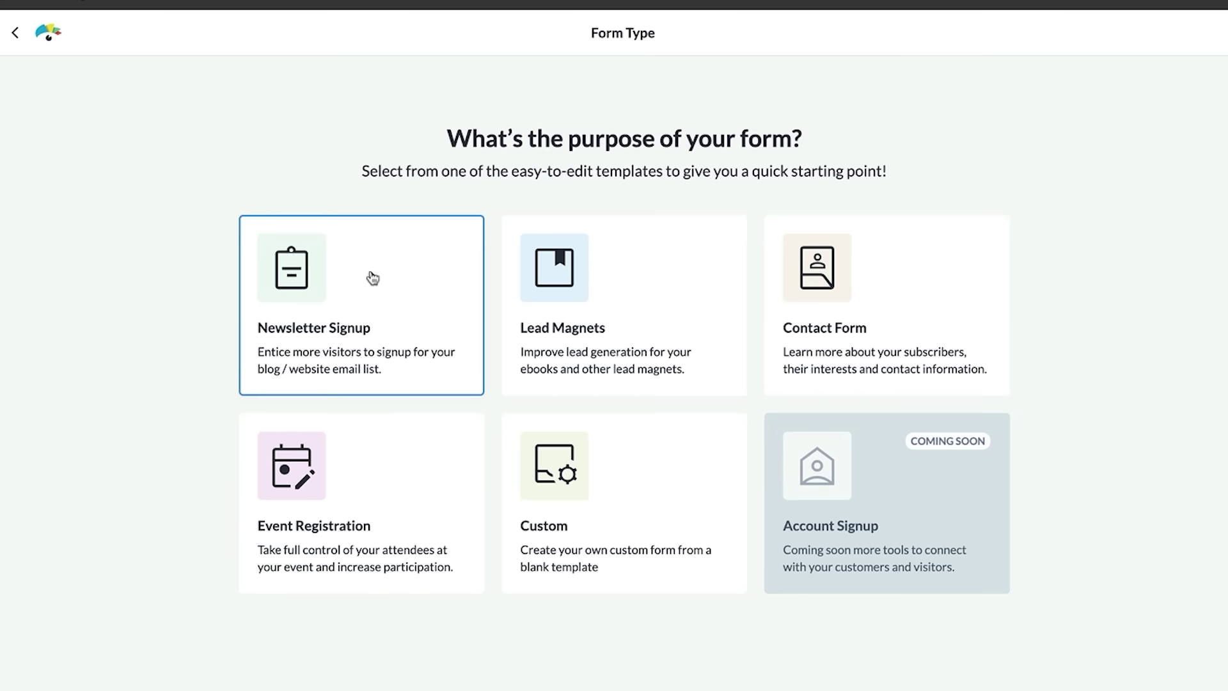
{"action": "left_click", "coordinate": [371, 275]}
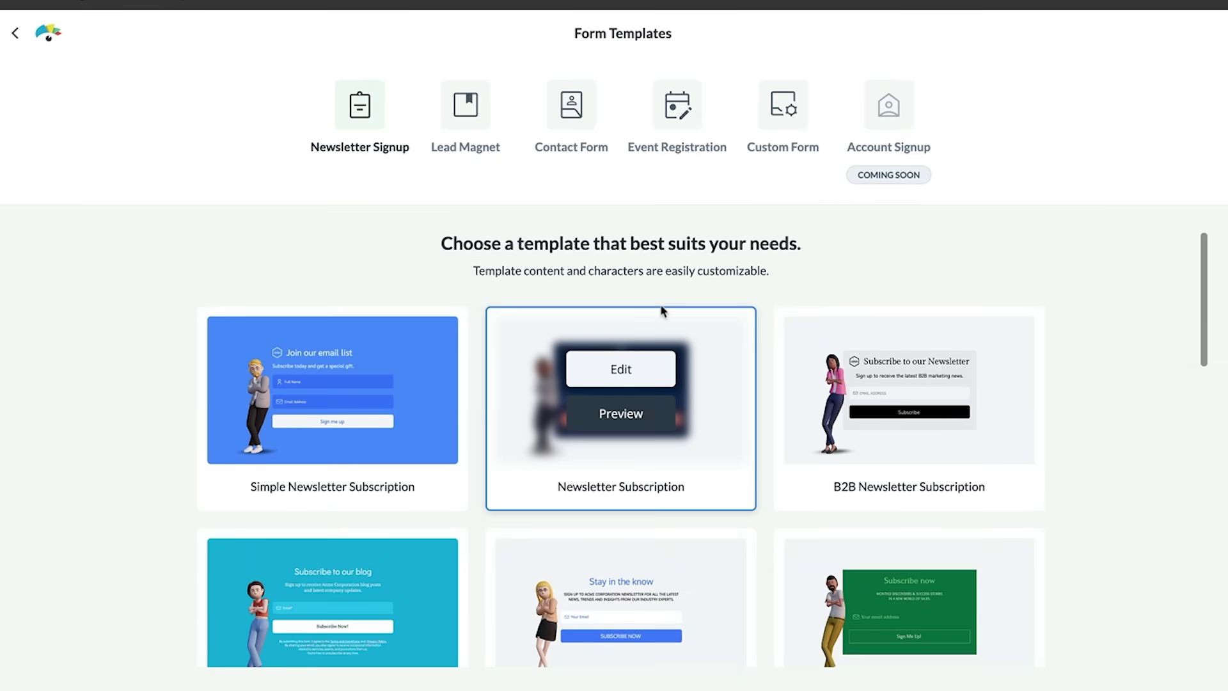
{"action": "mouse_move", "coordinate": [377, 426]}
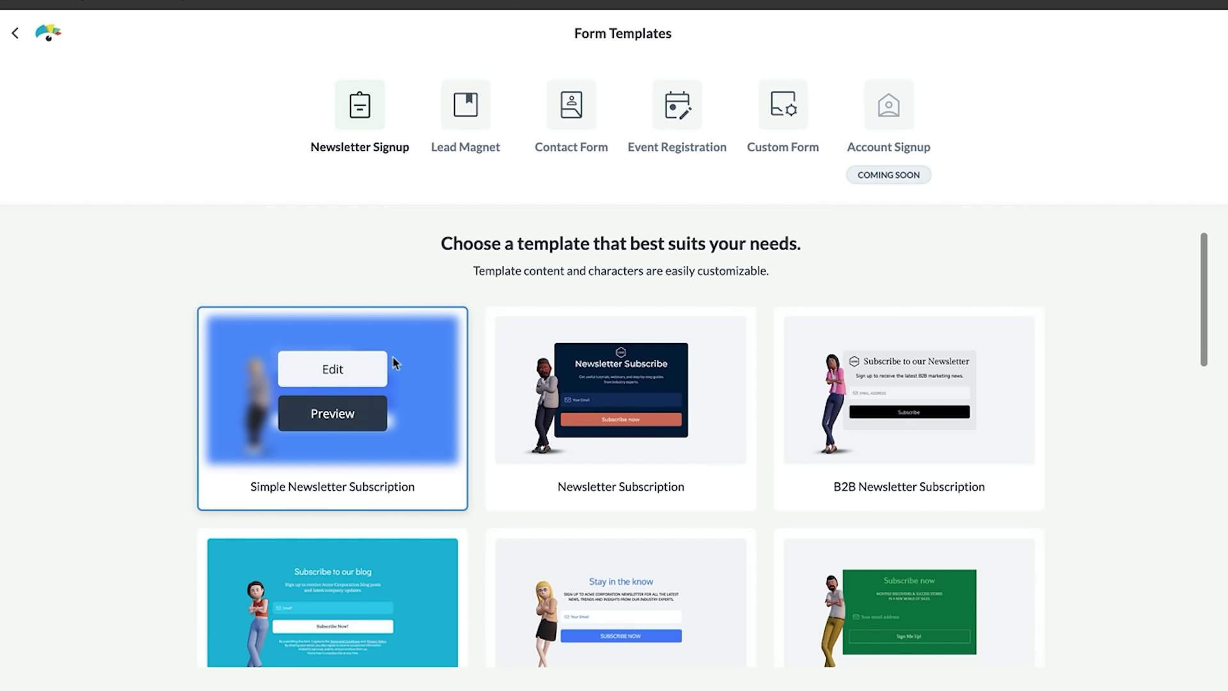
{"action": "left_click", "coordinate": [358, 370]}
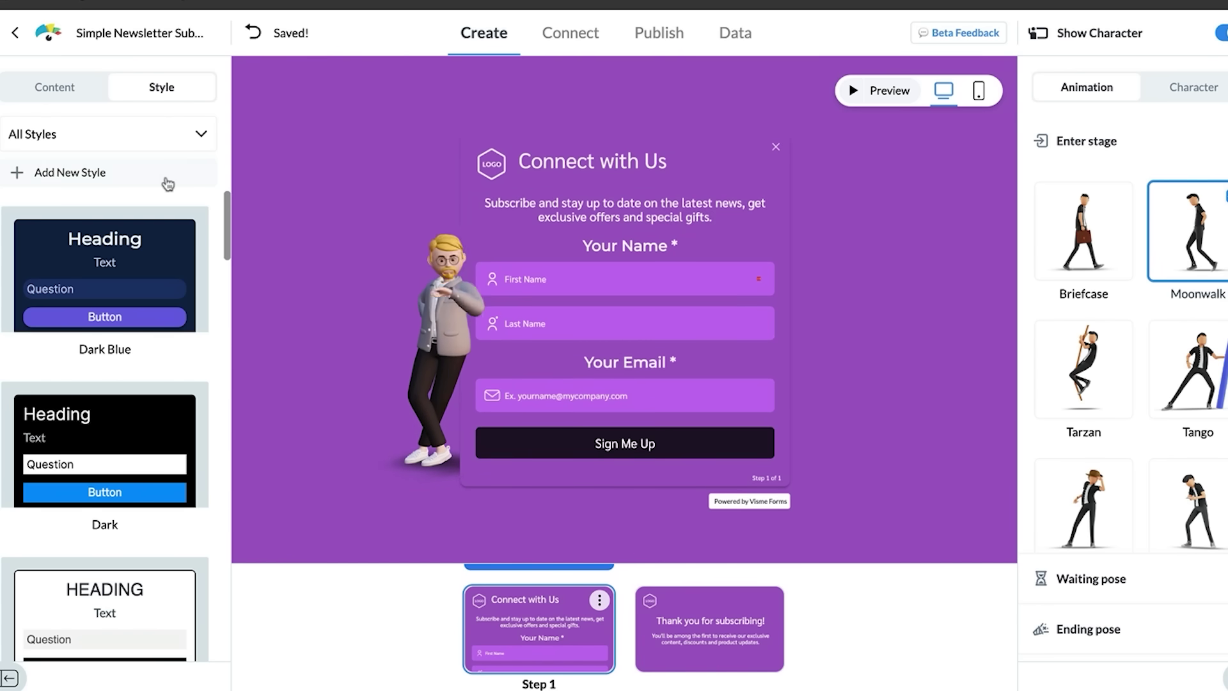
Step: Upload logo.png to replace the Your Logo placeholder on the signup card
{"action": "left_click", "coordinate": [60, 83]}
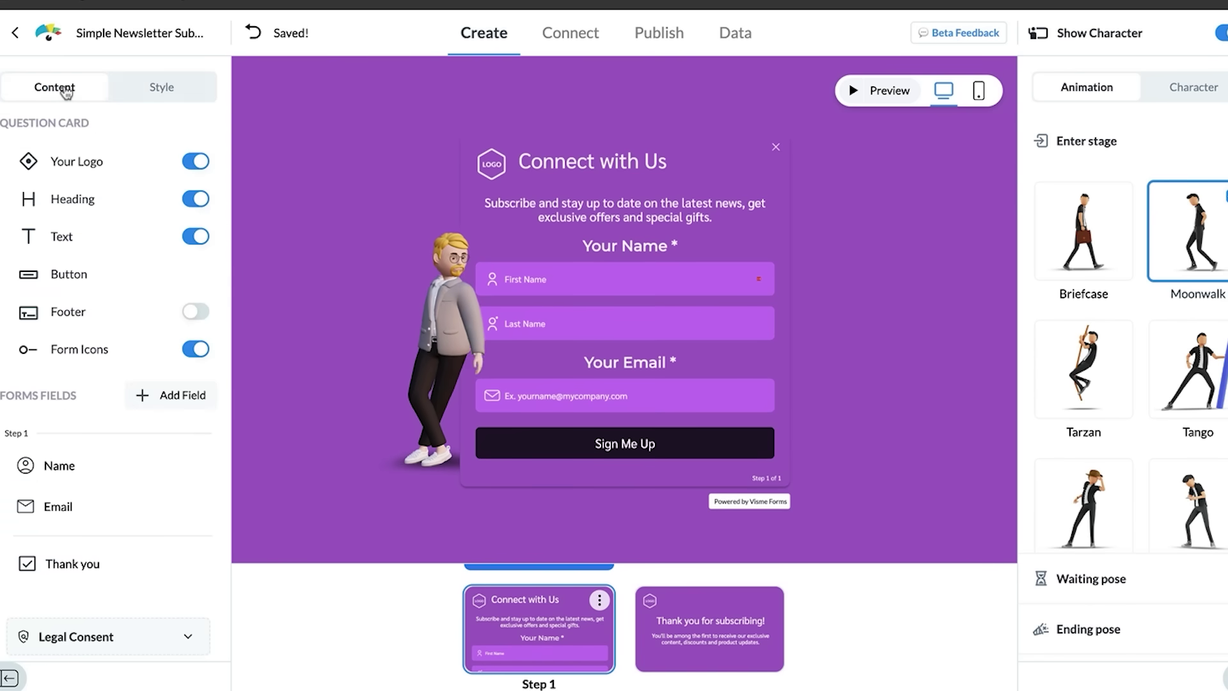
{"action": "left_click", "coordinate": [161, 90]}
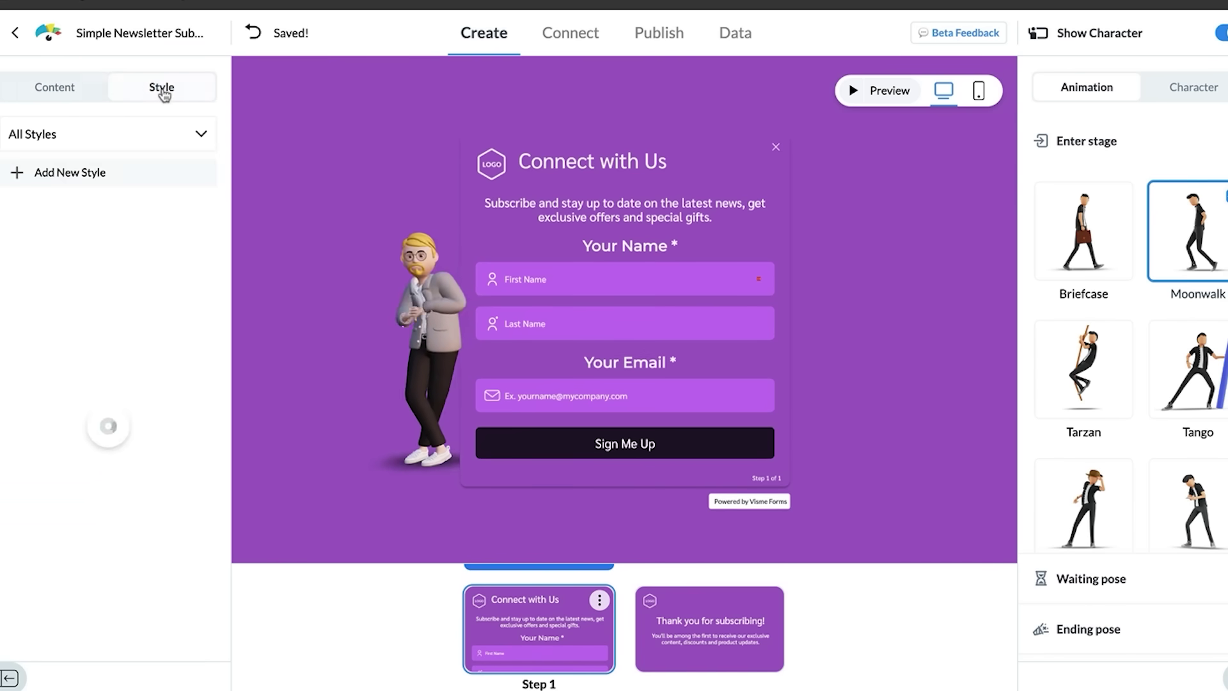
{"action": "left_click", "coordinate": [76, 92]}
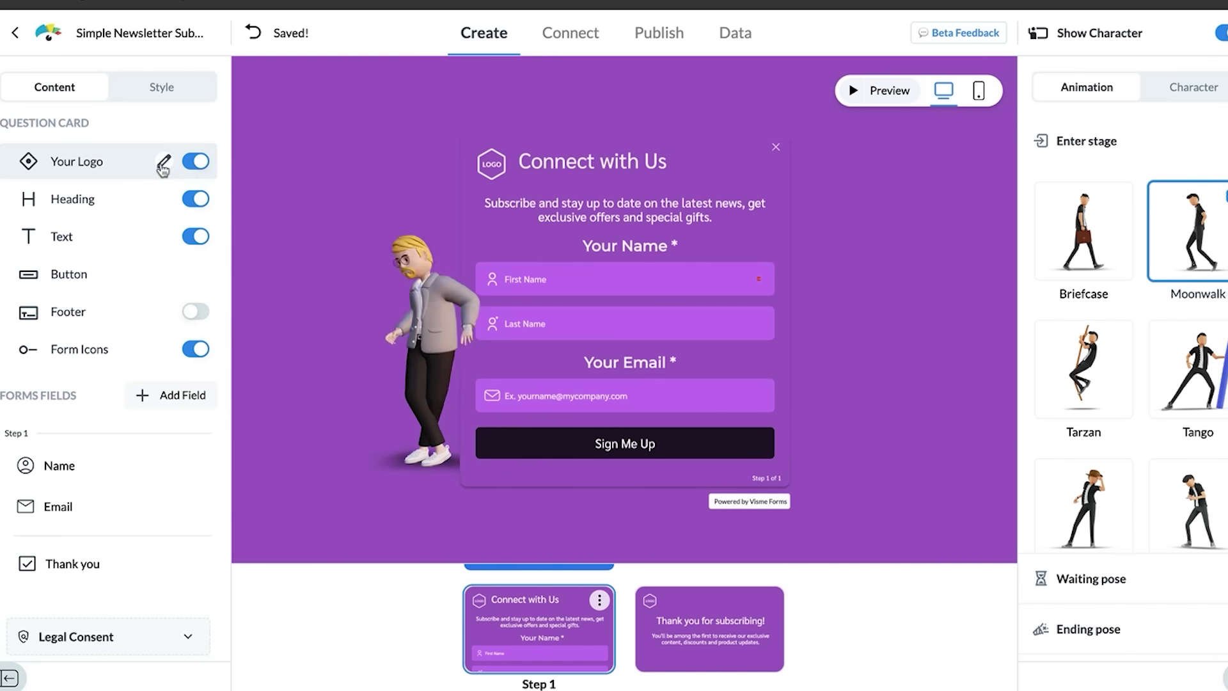
{"action": "left_click", "coordinate": [164, 163]}
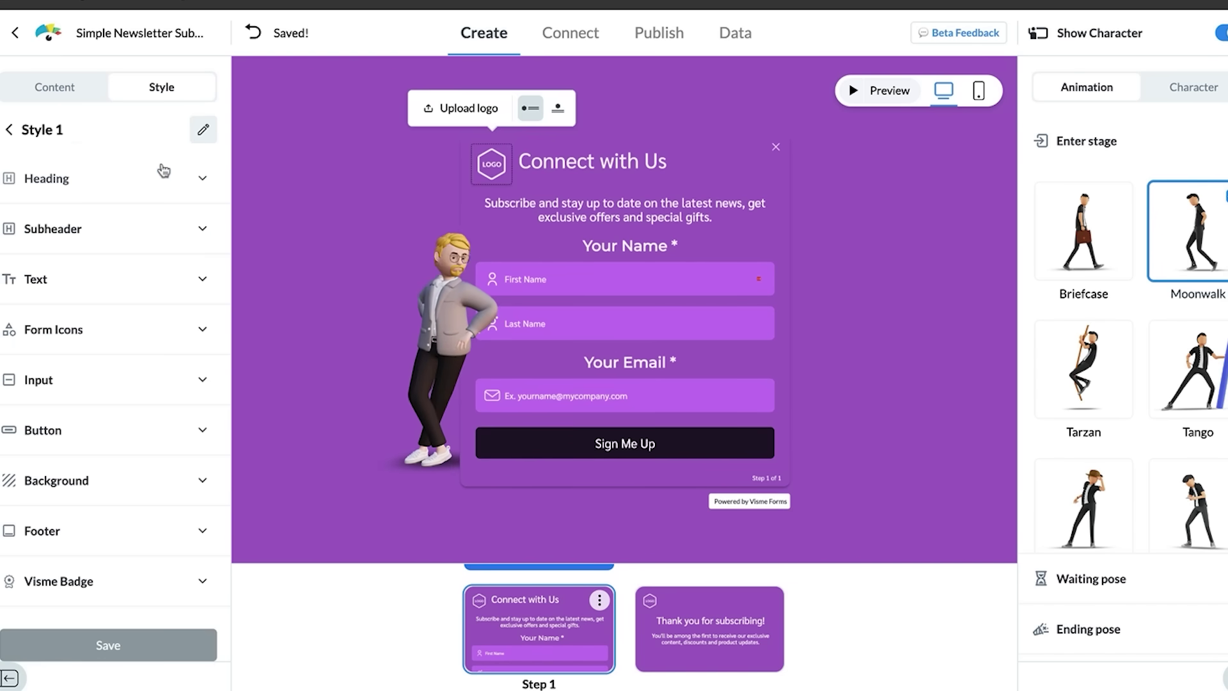
{"action": "left_click", "coordinate": [466, 110]}
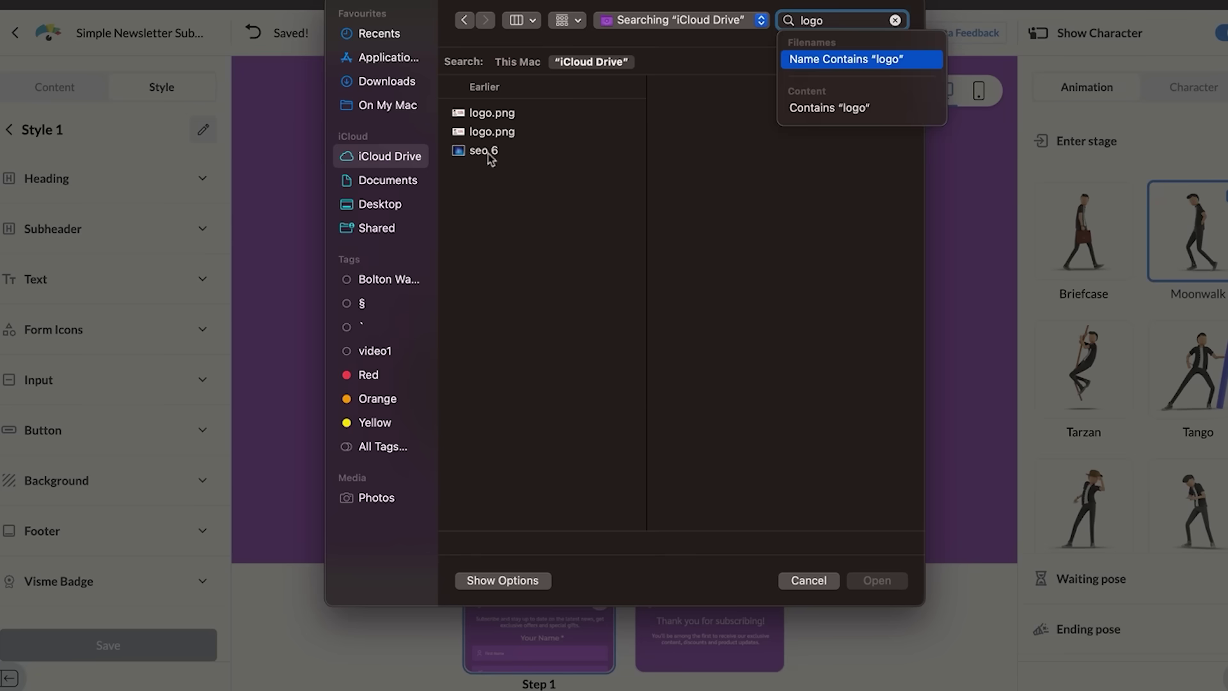
{"action": "left_click", "coordinate": [485, 116]}
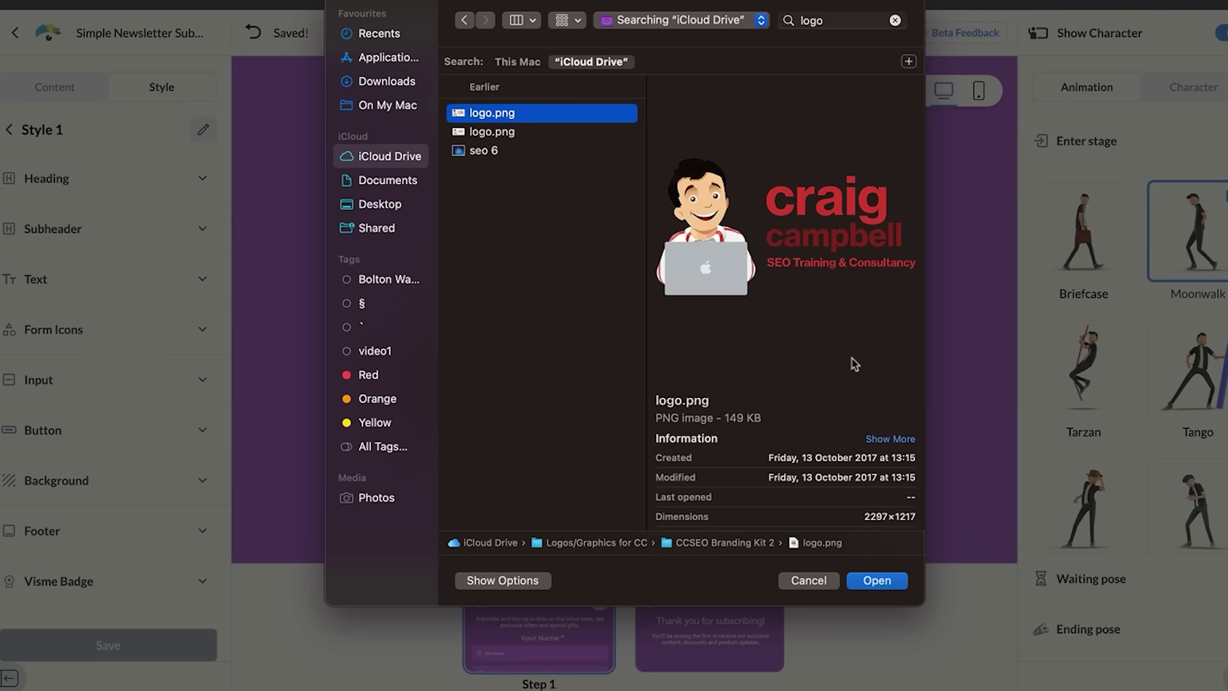
{"action": "left_click", "coordinate": [875, 581]}
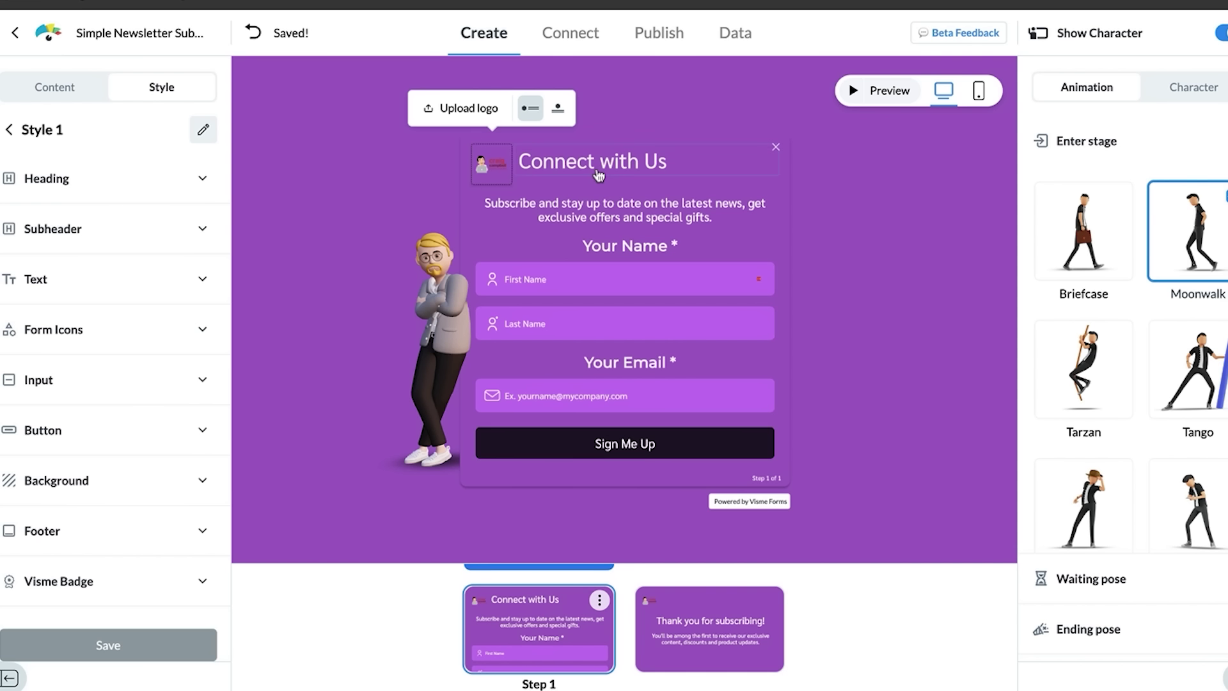
Step: Change the heading 'Connect with Us' to 'Connect with me', then highlight the subheader text
{"action": "left_click", "coordinate": [643, 167]}
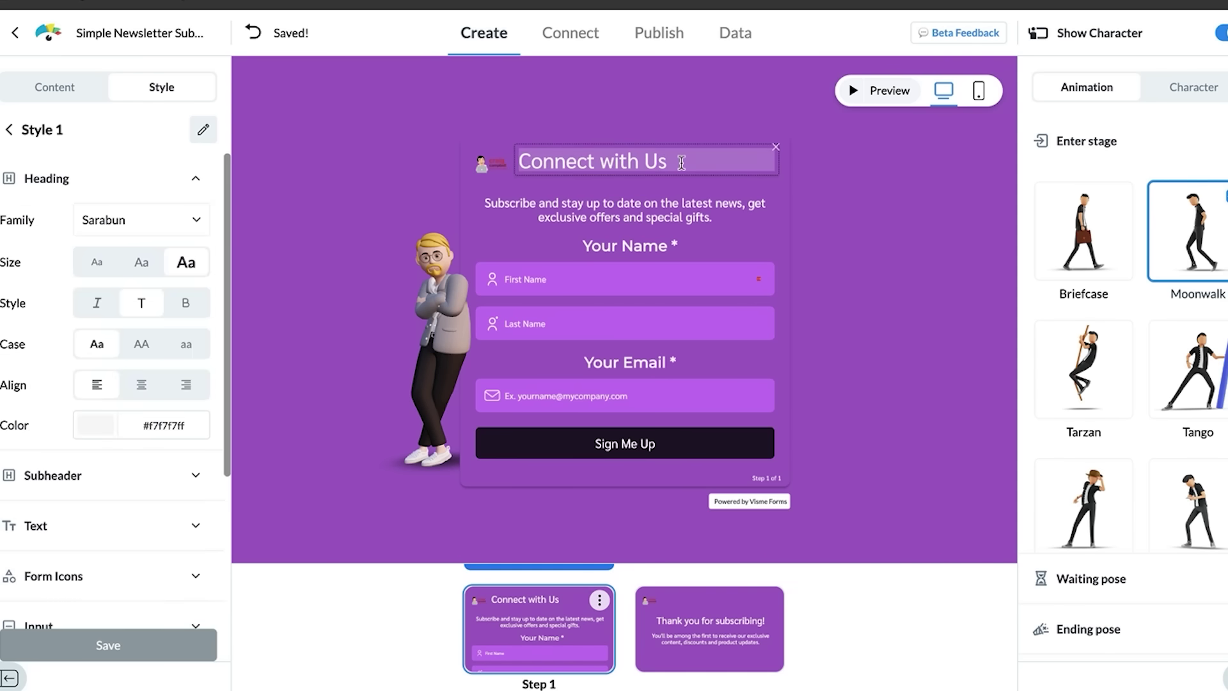
{"action": "key", "text": "BackSpace"}
{"action": "key", "text": "BackSpace"}
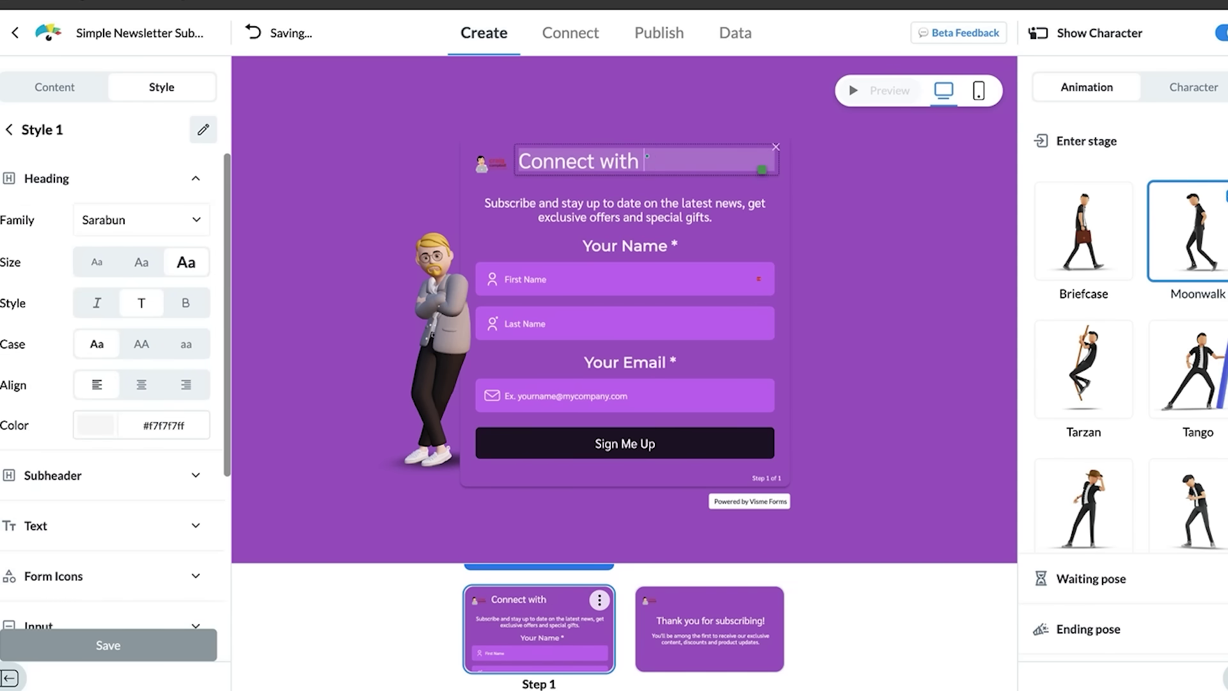
{"action": "type", "text": "me"}
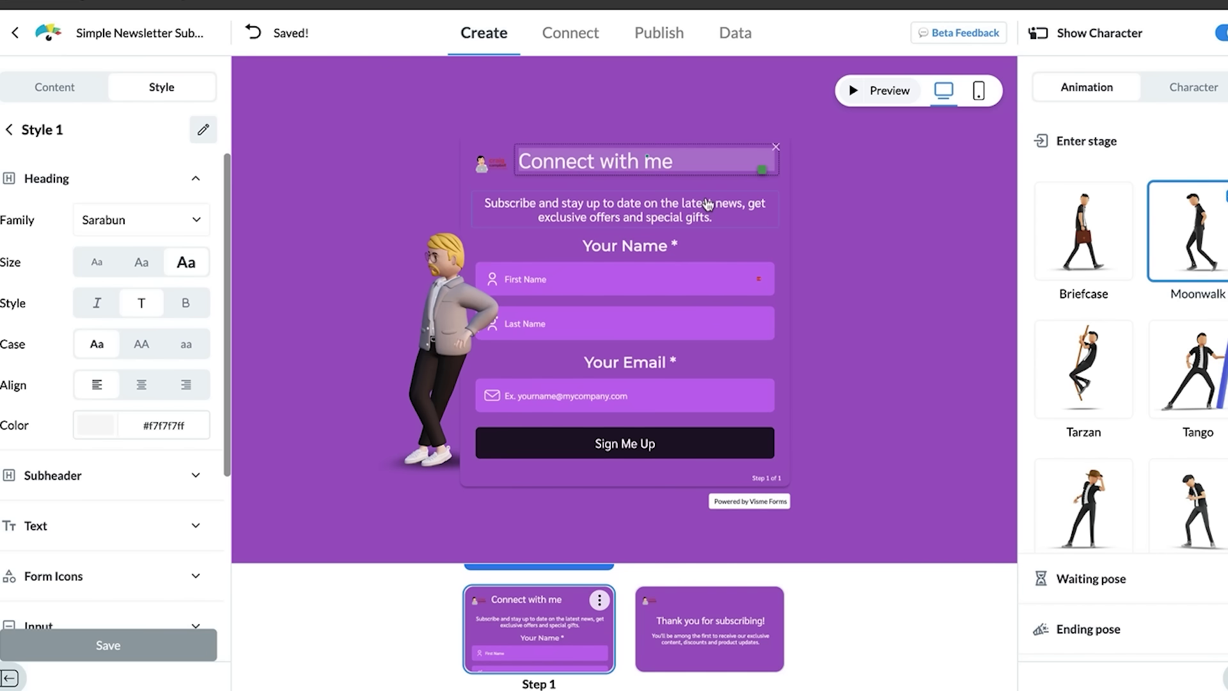
{"action": "left_click", "coordinate": [706, 199]}
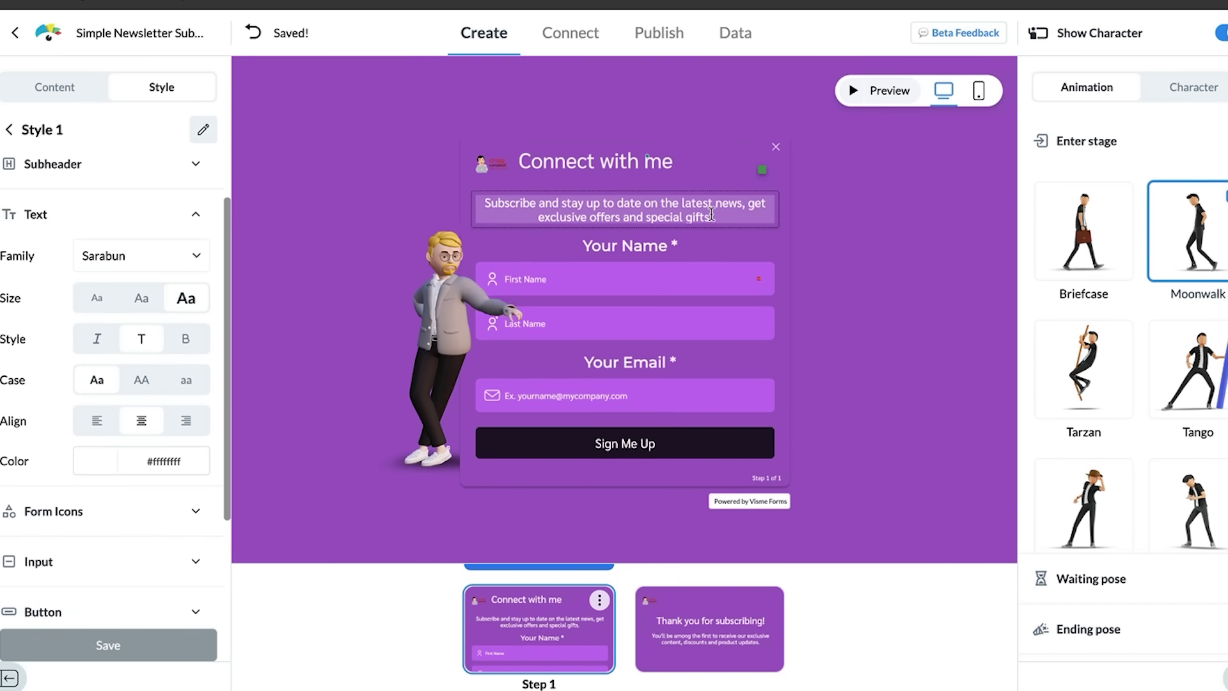
{"action": "left_click_drag", "start_coordinate": [712, 219], "coordinate": [482, 198]}
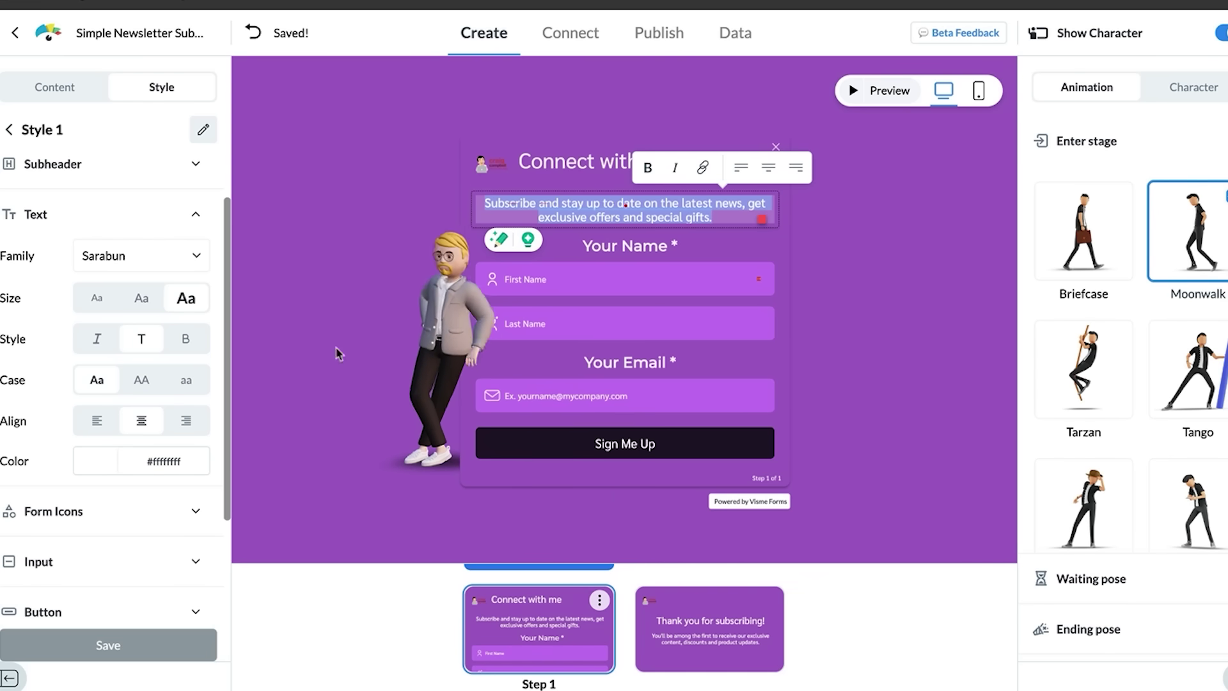
{"action": "left_click", "coordinate": [76, 90]}
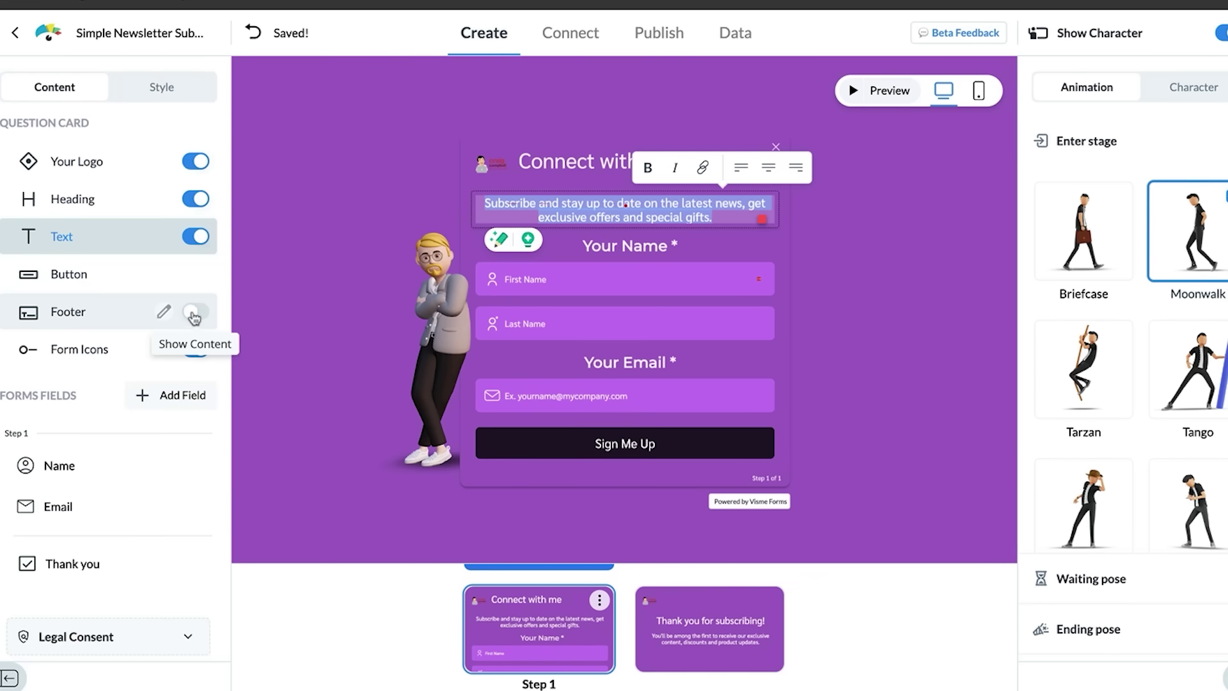
Step: Add Phone and Address fields to the form after the name and email step
{"action": "left_click", "coordinate": [183, 398]}
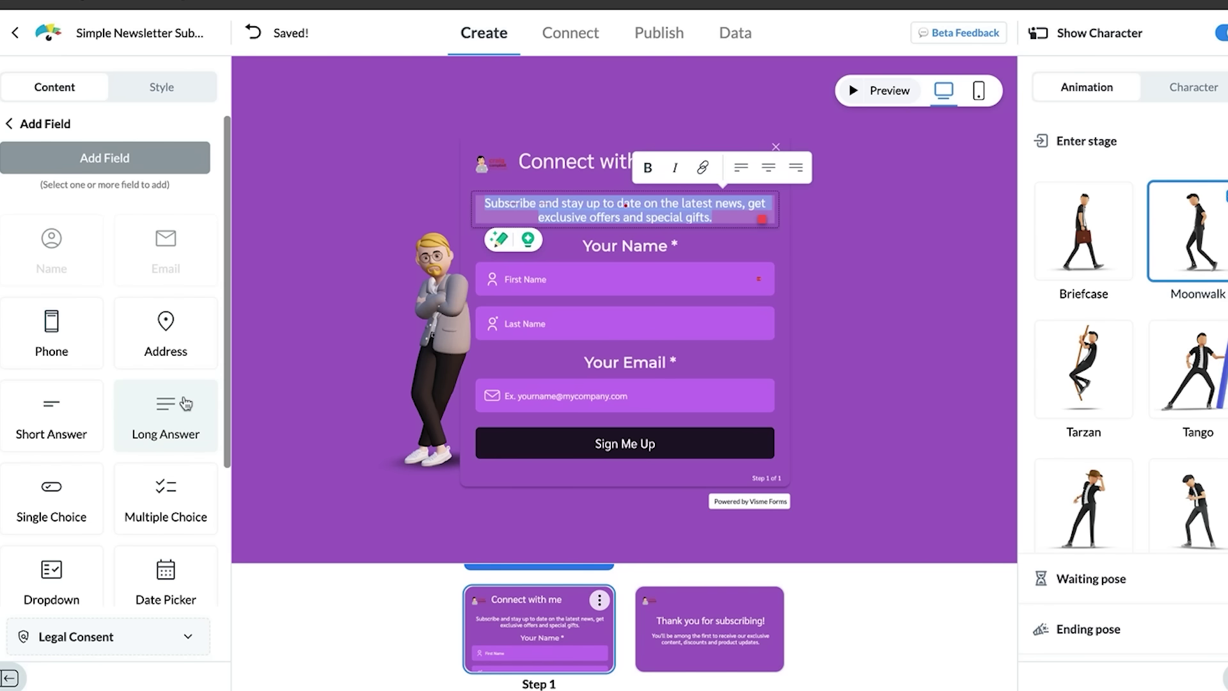
{"action": "left_click", "coordinate": [76, 344]}
{"action": "left_click", "coordinate": [155, 343]}
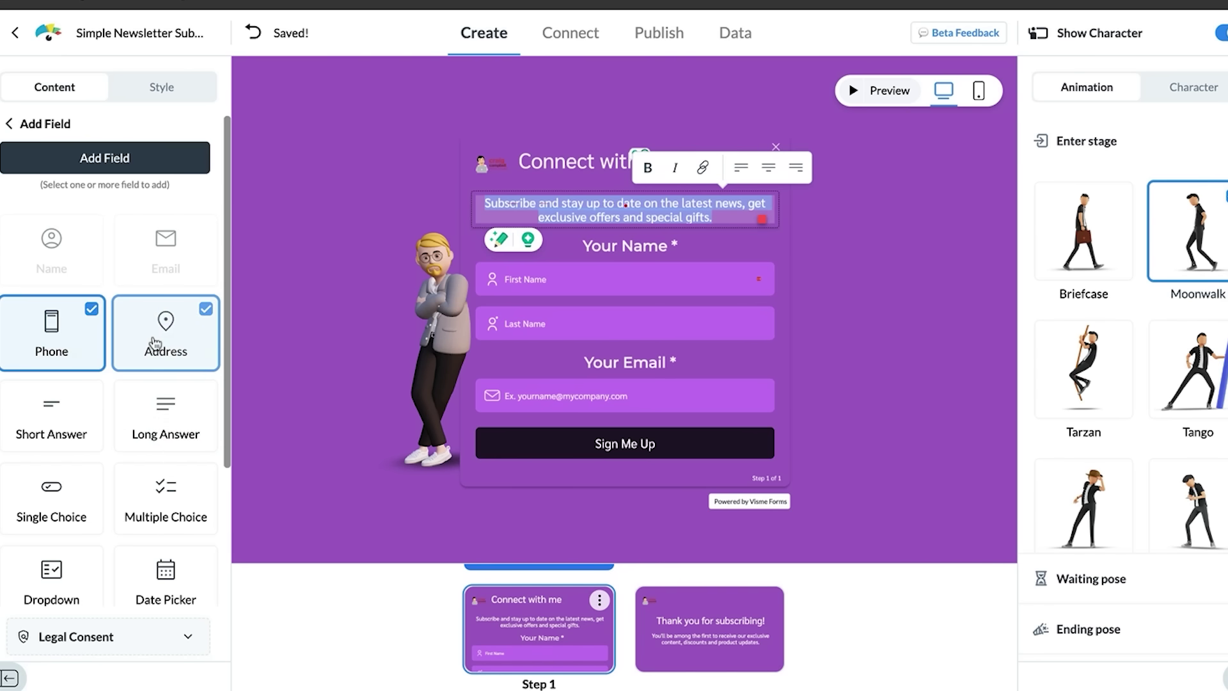
{"action": "left_click_drag", "start_coordinate": [228, 297], "coordinate": [216, 481]}
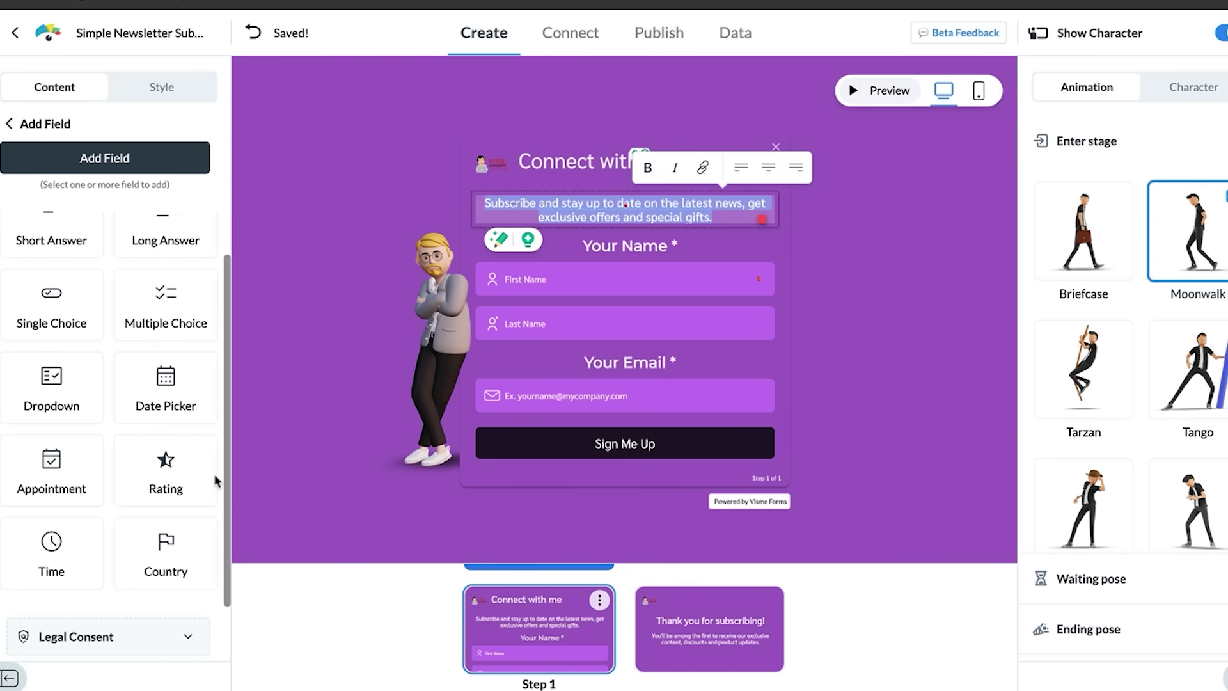
{"action": "scroll", "coordinate": [166, 320], "scroll_direction": "up", "scroll_amount": 5}
{"action": "left_click", "coordinate": [117, 159]}
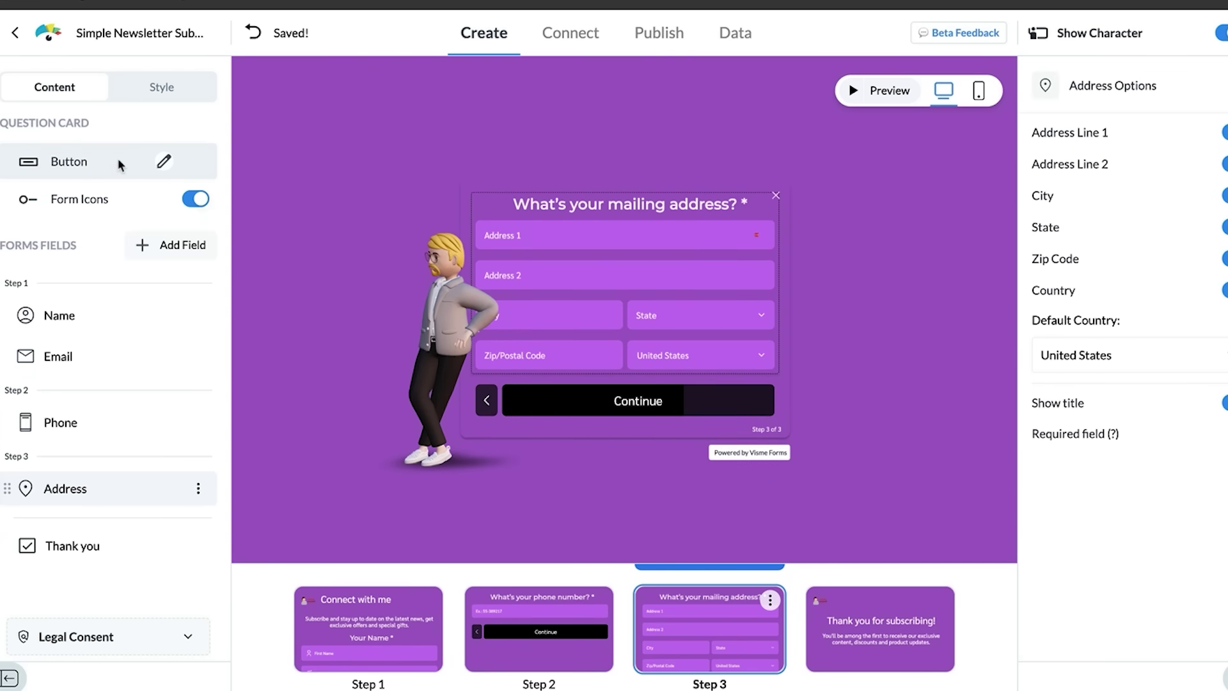
{"action": "left_click", "coordinate": [182, 246]}
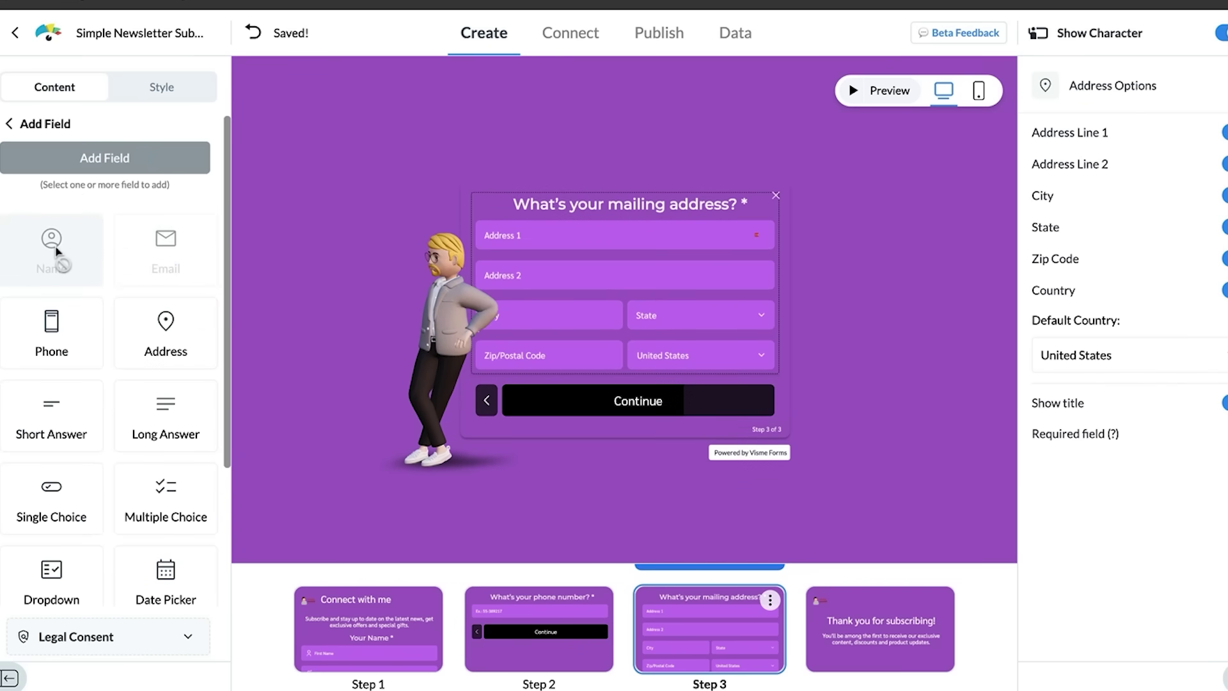
Step: Review Steps 1 through 4 of the form and select the thank-you subtitle
{"action": "left_click", "coordinate": [382, 606]}
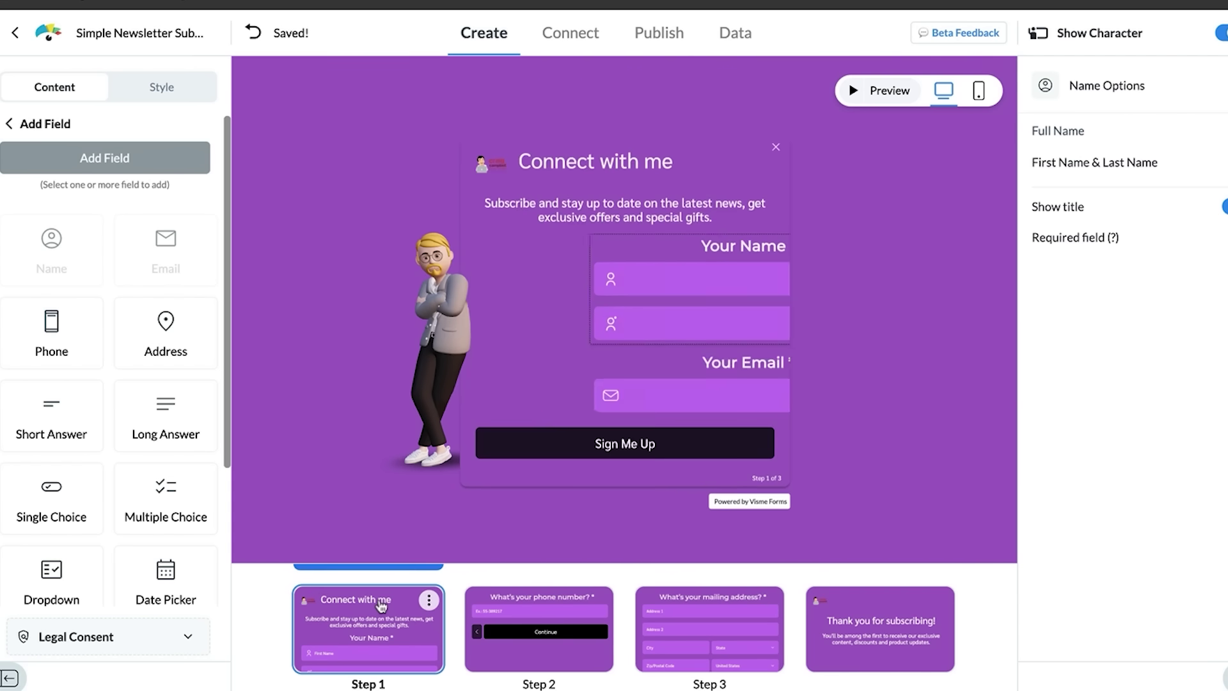
{"action": "left_click", "coordinate": [528, 600]}
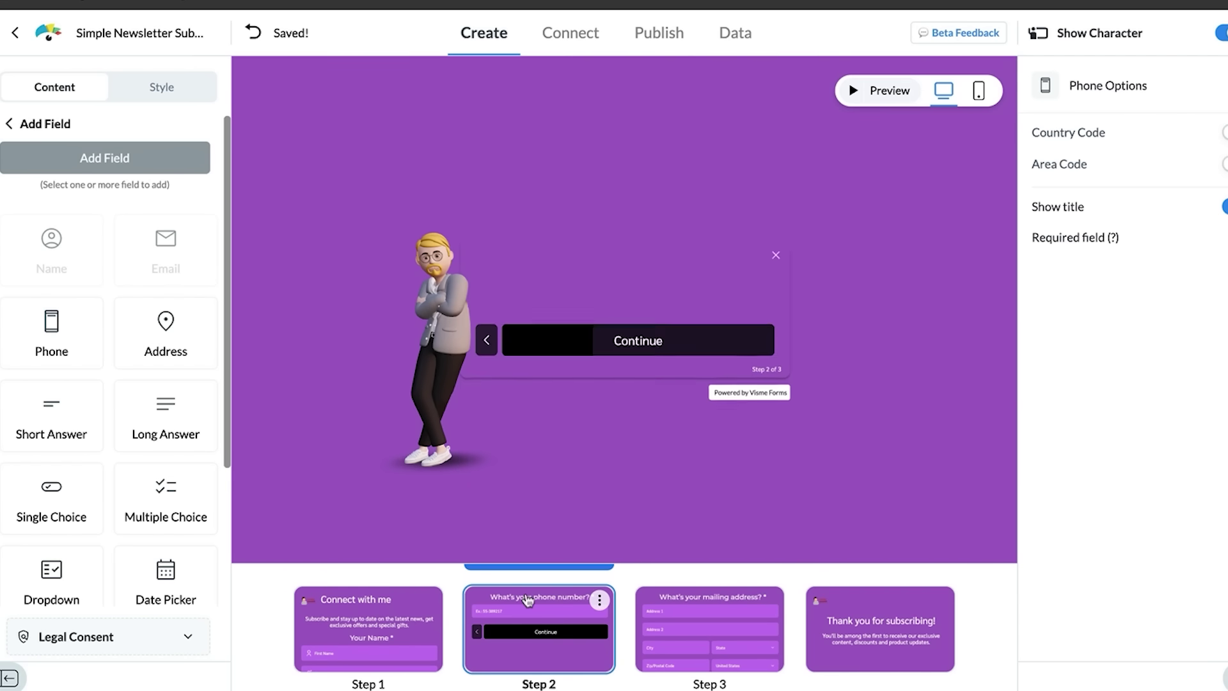
{"action": "left_click", "coordinate": [708, 613]}
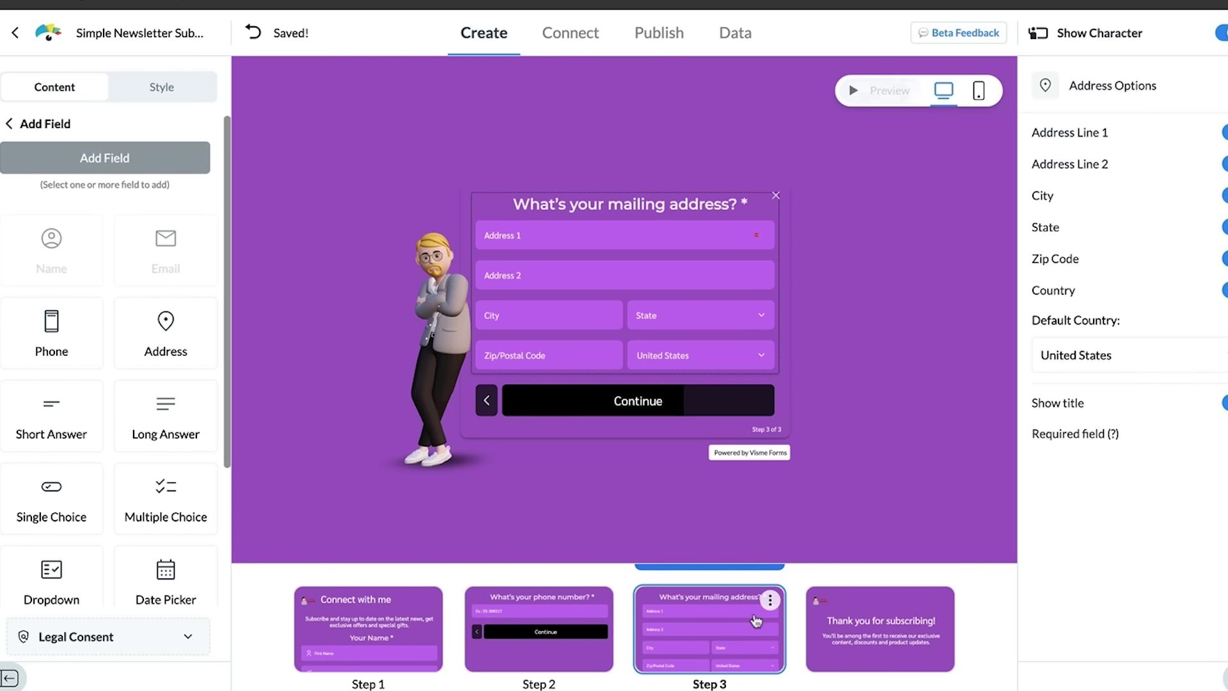
{"action": "left_click", "coordinate": [859, 631]}
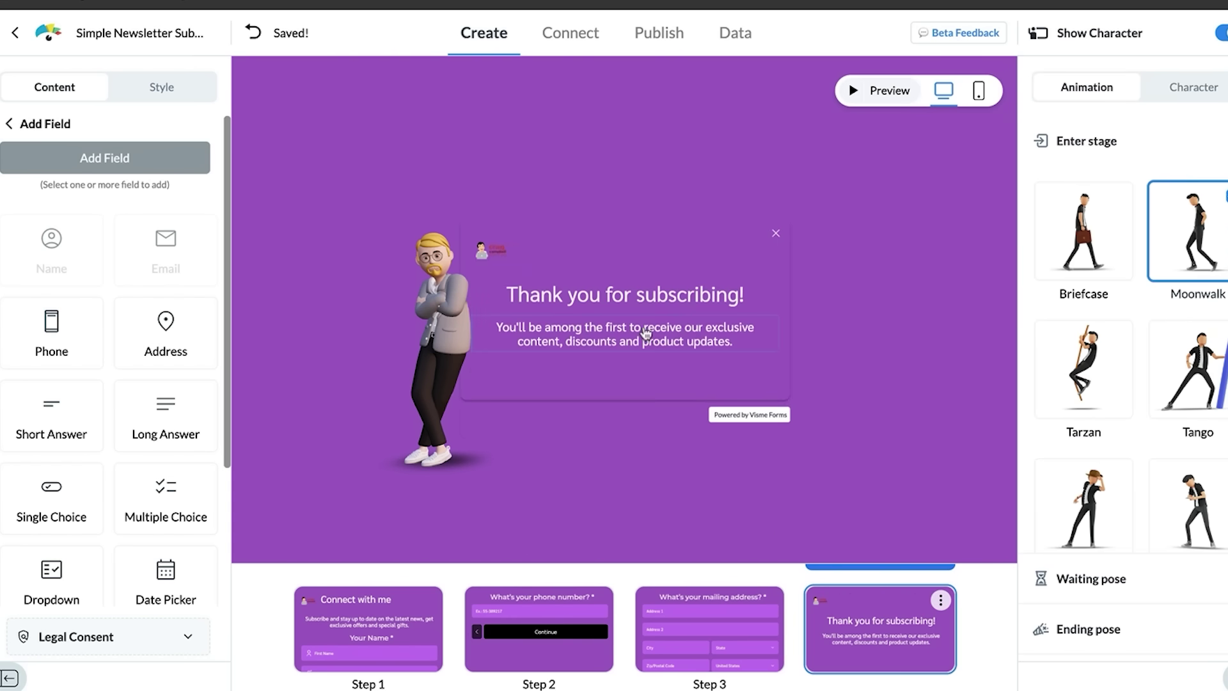
{"action": "left_click", "coordinate": [662, 321]}
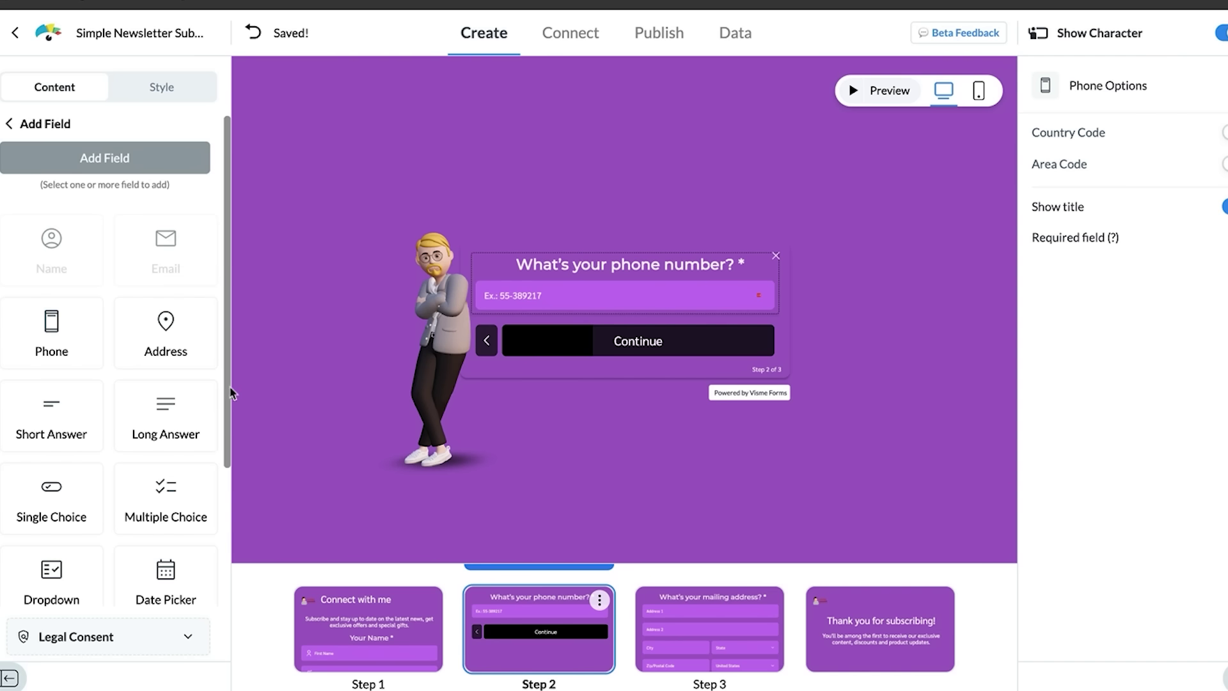
Step: Tick Single Choice, Dropdown, Appointment, Rating, Date Picker, Multiple Choice, Time and Country field types
{"action": "scroll", "coordinate": [225, 431], "scroll_direction": "down", "scroll_amount": 3}
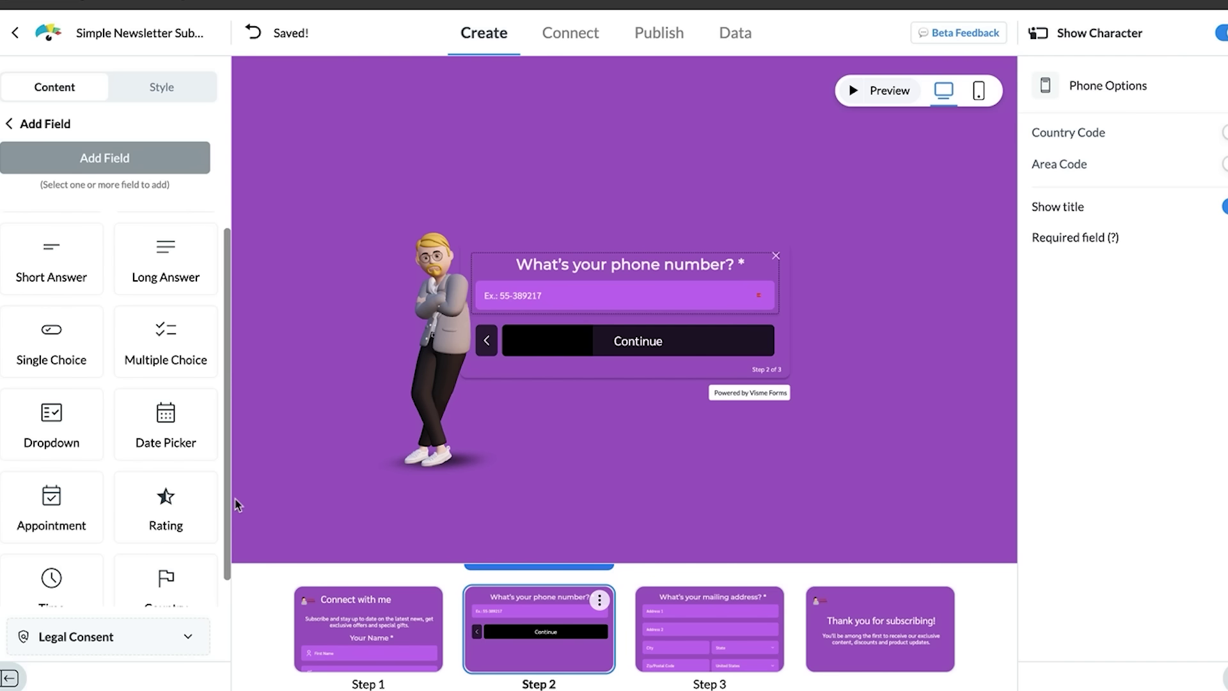
{"action": "left_click", "coordinate": [57, 329]}
{"action": "left_click", "coordinate": [64, 416]}
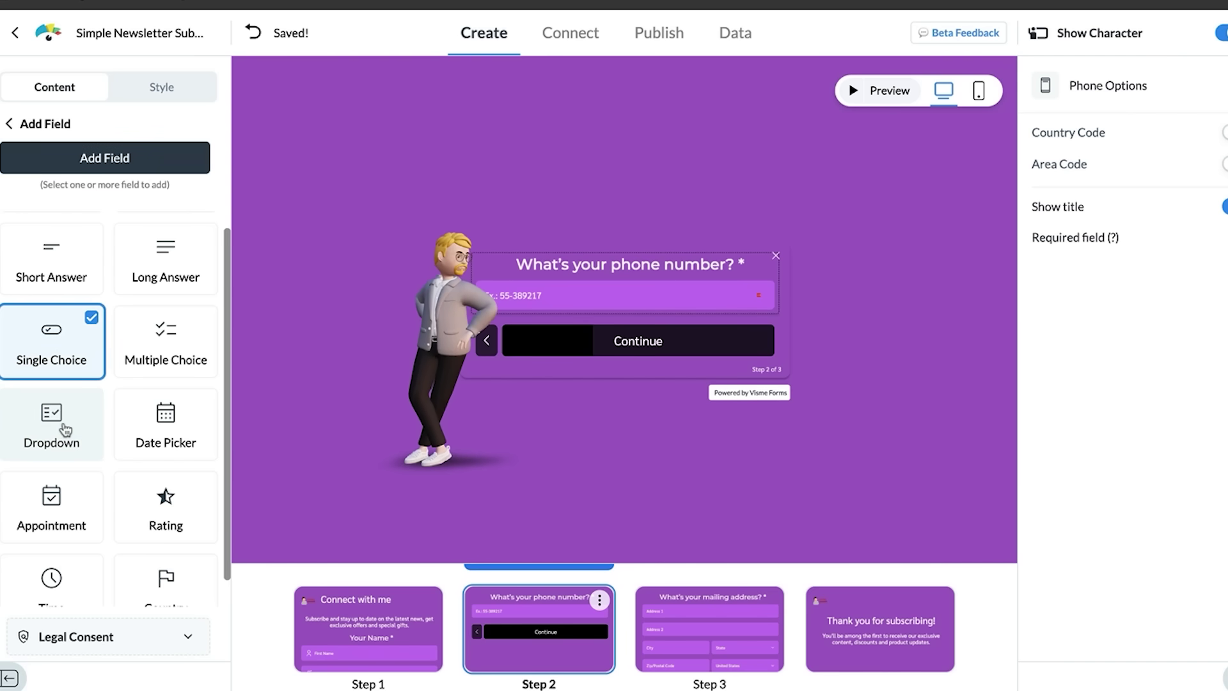
{"action": "left_click", "coordinate": [50, 502]}
{"action": "left_click", "coordinate": [198, 509]}
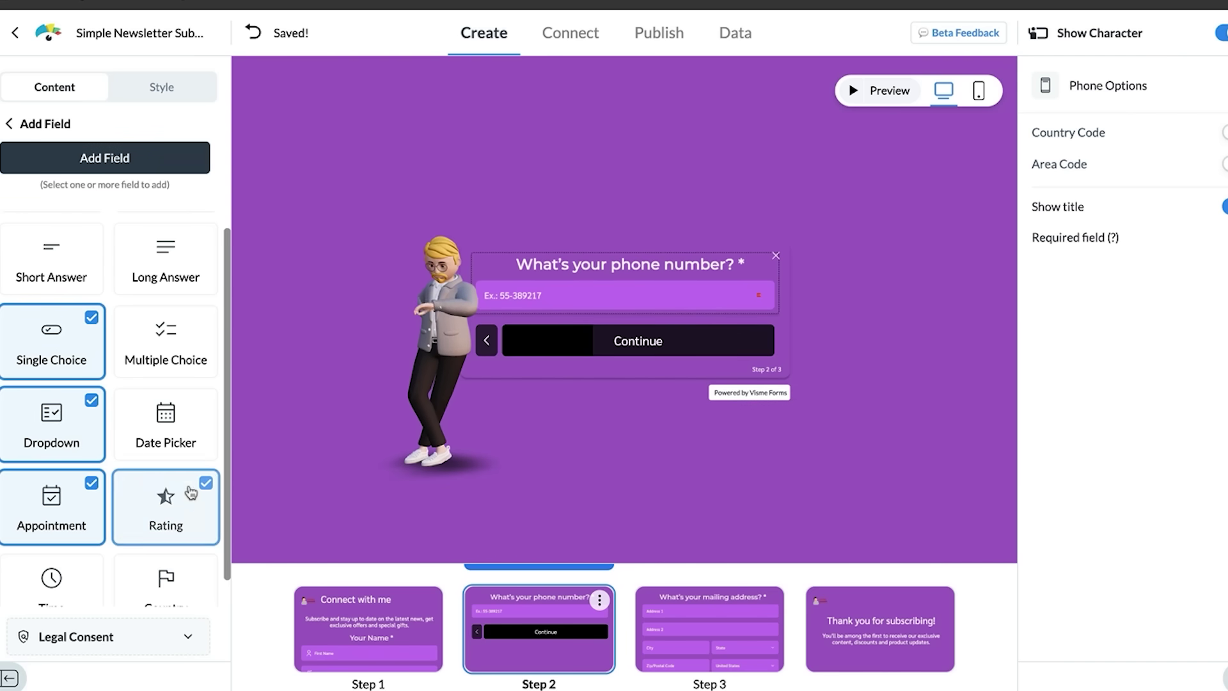
{"action": "left_click", "coordinate": [176, 451]}
{"action": "left_click", "coordinate": [187, 352]}
{"action": "scroll", "coordinate": [219, 475], "scroll_direction": "down", "scroll_amount": 1}
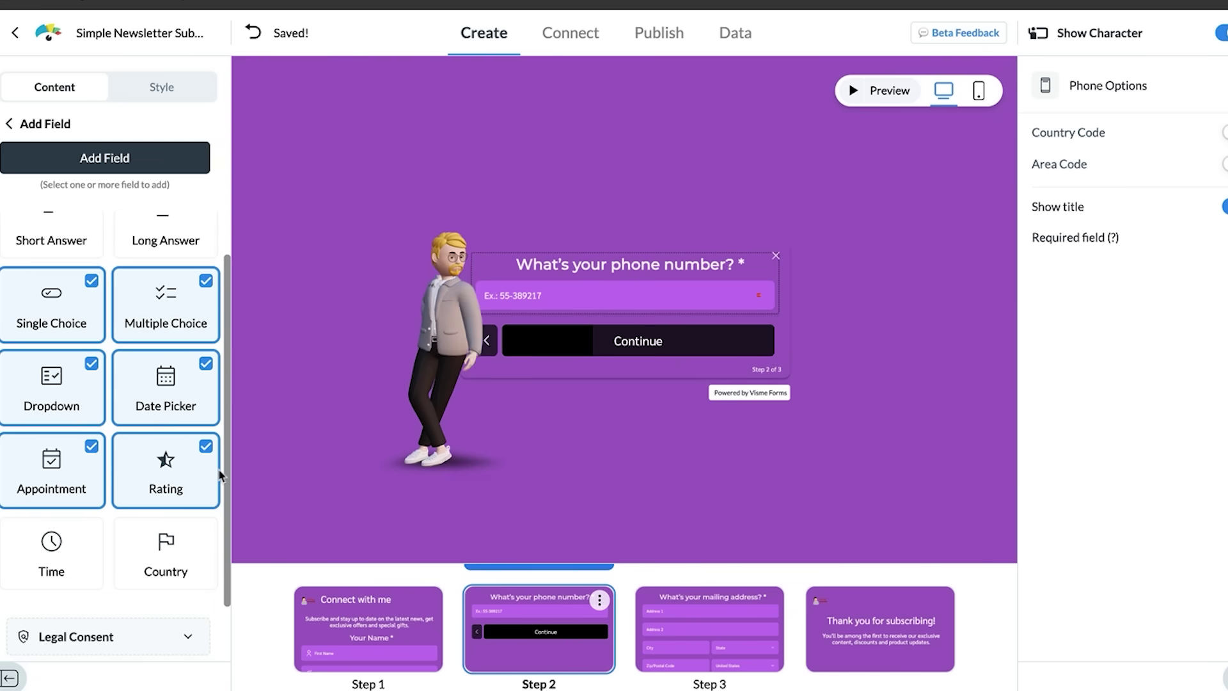
{"action": "left_click", "coordinate": [75, 585]}
{"action": "left_click", "coordinate": [125, 575]}
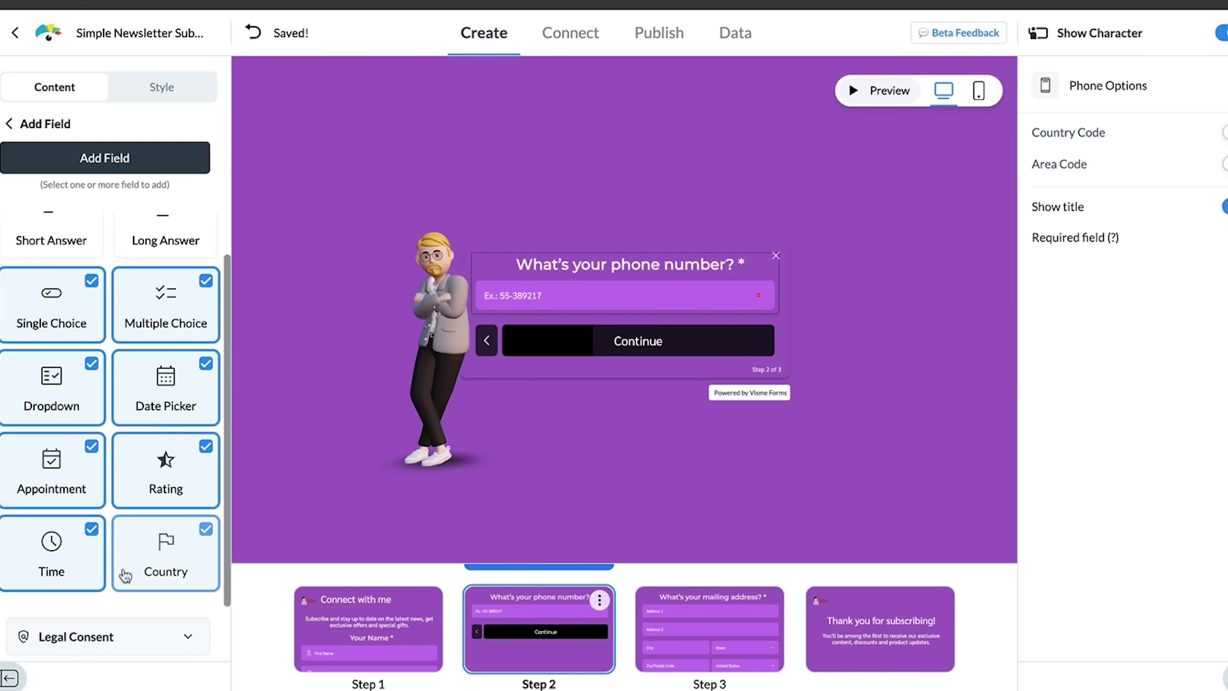
{"action": "left_click_drag", "start_coordinate": [228, 400], "coordinate": [242, 66]}
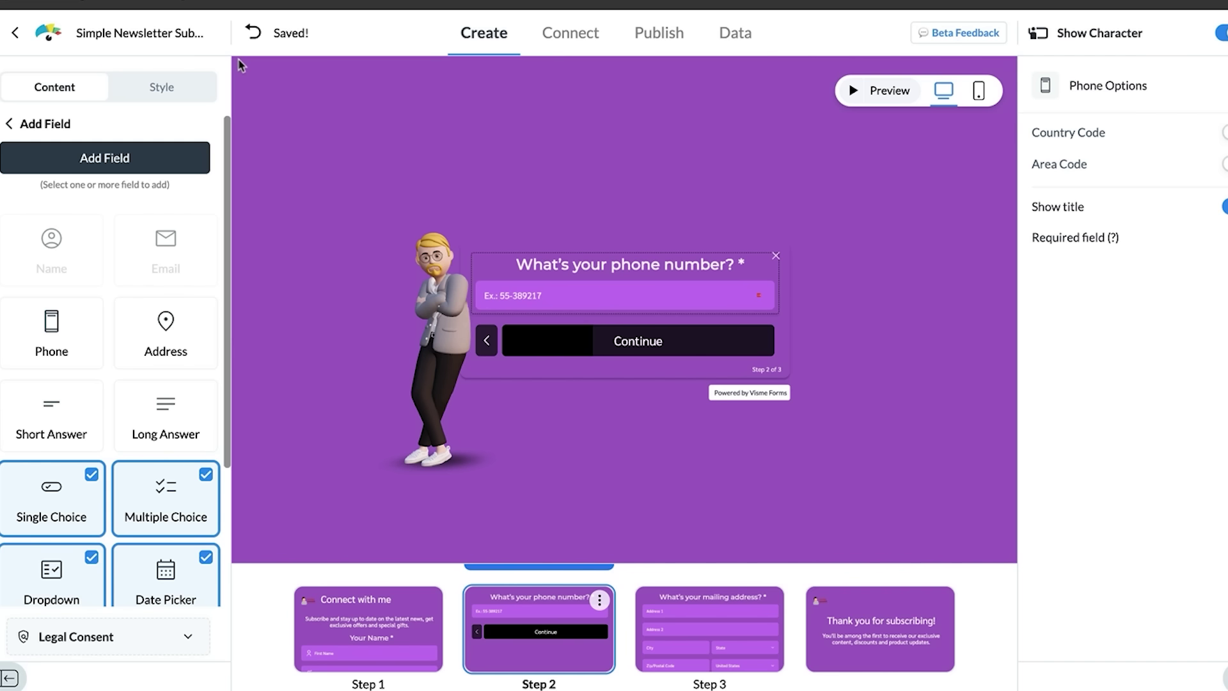
{"action": "left_click", "coordinate": [423, 596]}
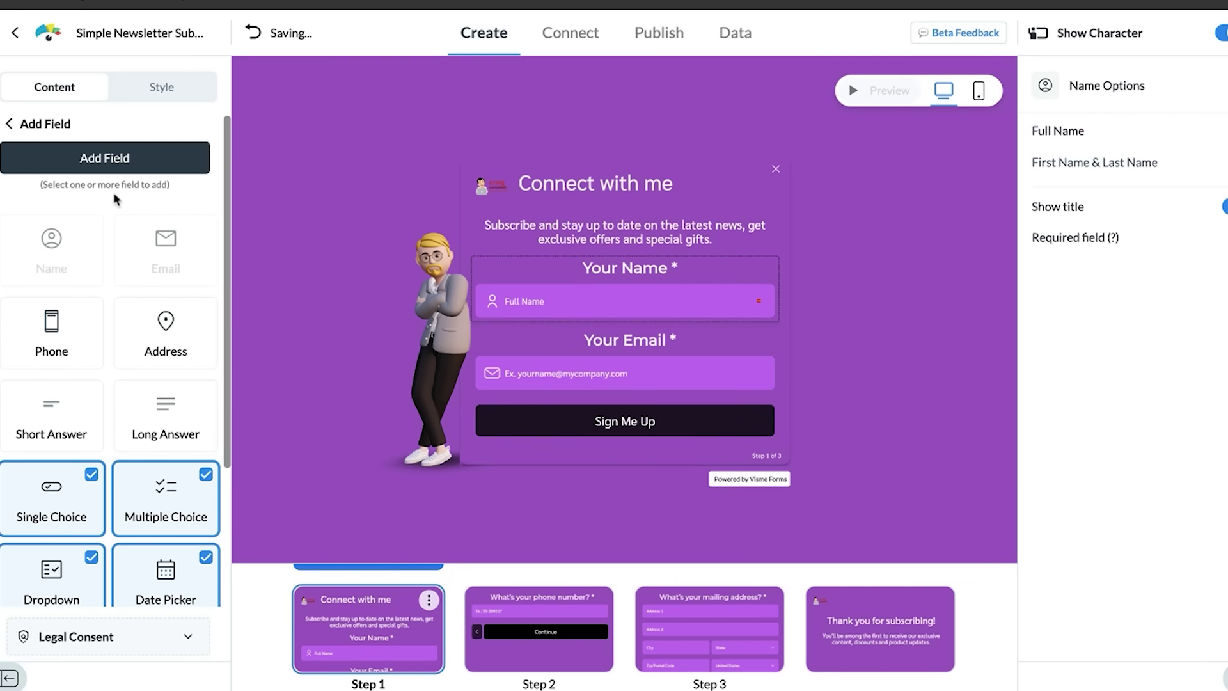
Step: Apply the Dark Blue style preset and expand its Button settings for editing
{"action": "left_click", "coordinate": [172, 91]}
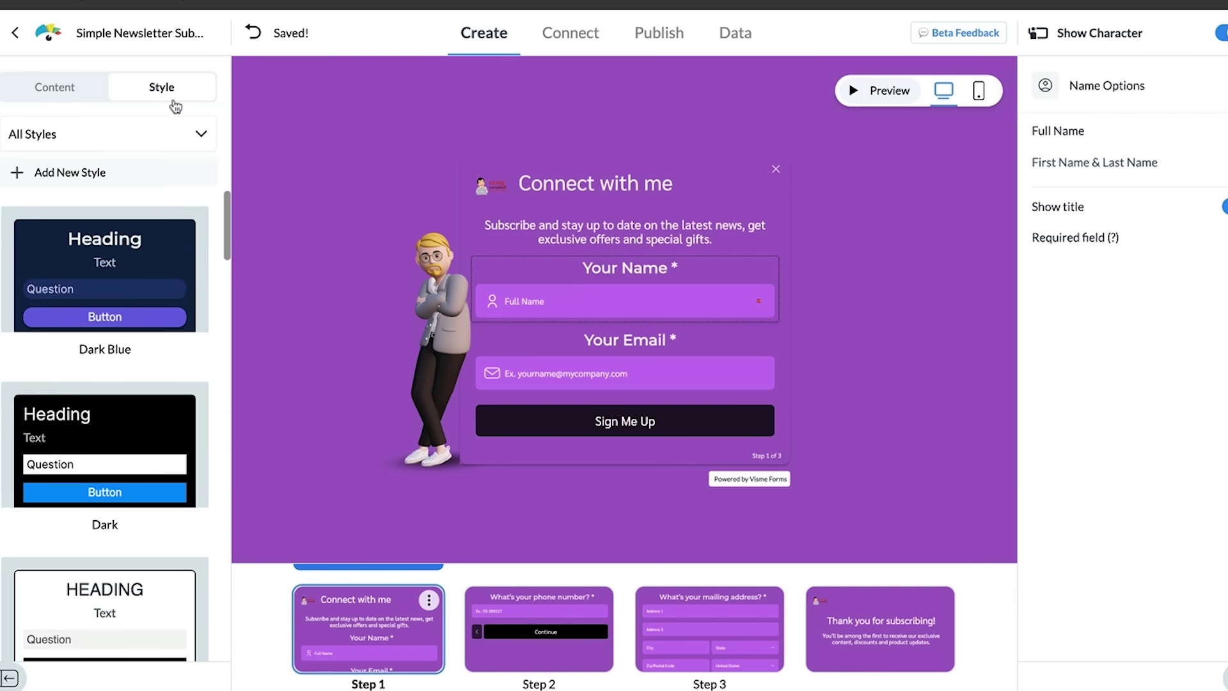
{"action": "mouse_move", "coordinate": [195, 207]}
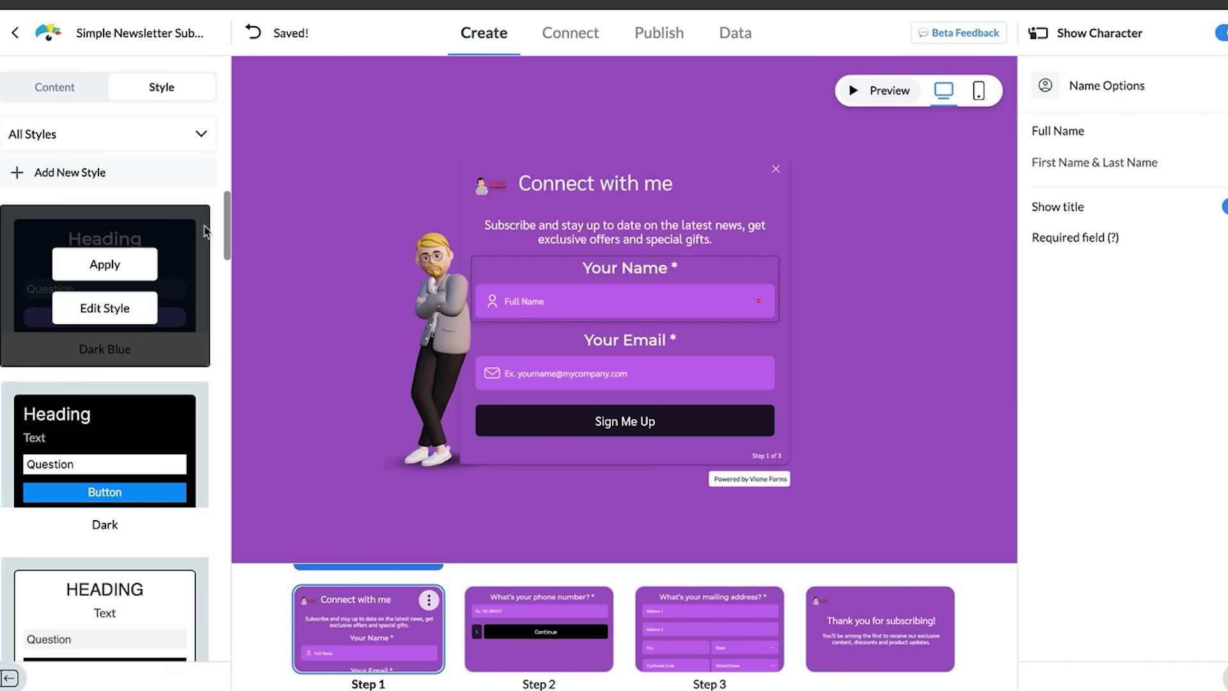
{"action": "left_click", "coordinate": [135, 307]}
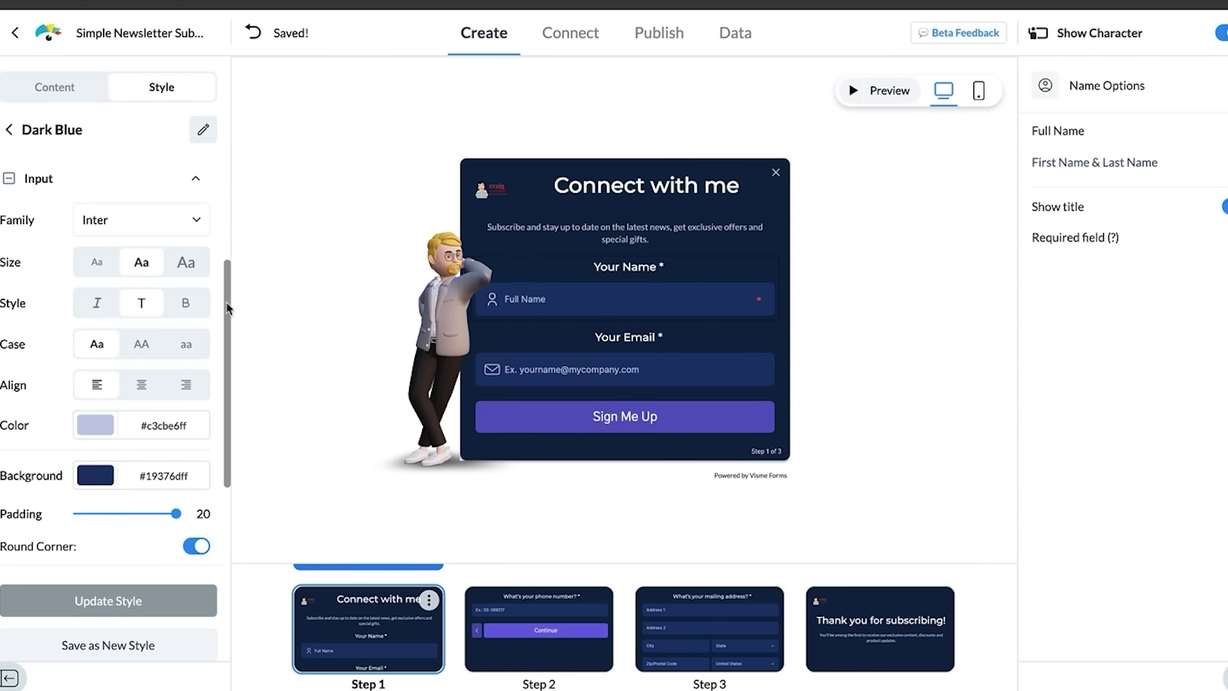
{"action": "left_click_drag", "start_coordinate": [223, 309], "coordinate": [225, 467]}
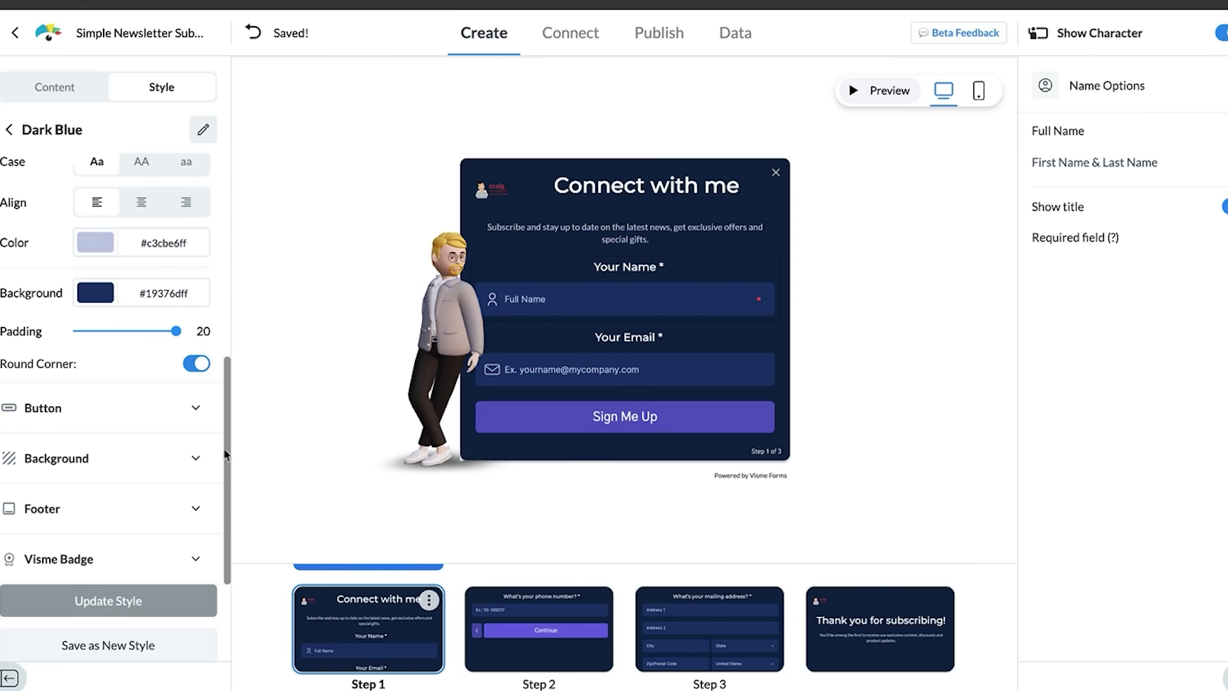
{"action": "left_click", "coordinate": [200, 407]}
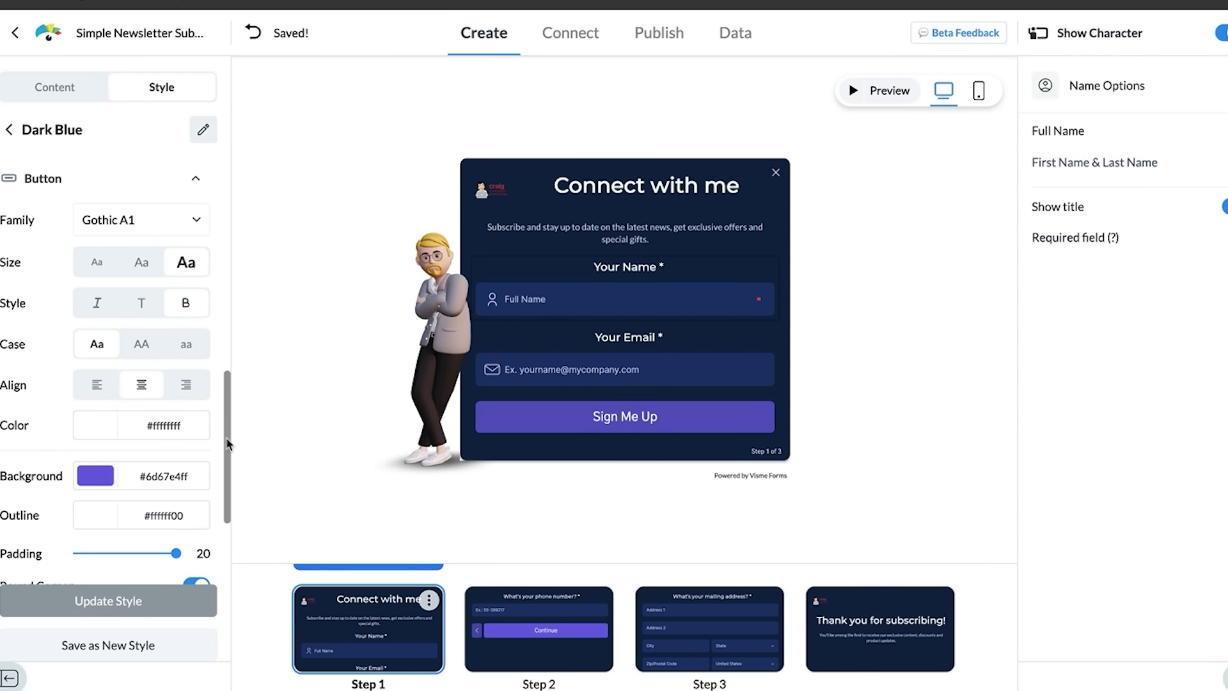
{"action": "scroll", "coordinate": [224, 486], "scroll_direction": "down", "scroll_amount": 3}
Step: Change the form background colour to red in the Background settings
{"action": "left_click", "coordinate": [200, 456]}
{"action": "left_click", "coordinate": [96, 366]}
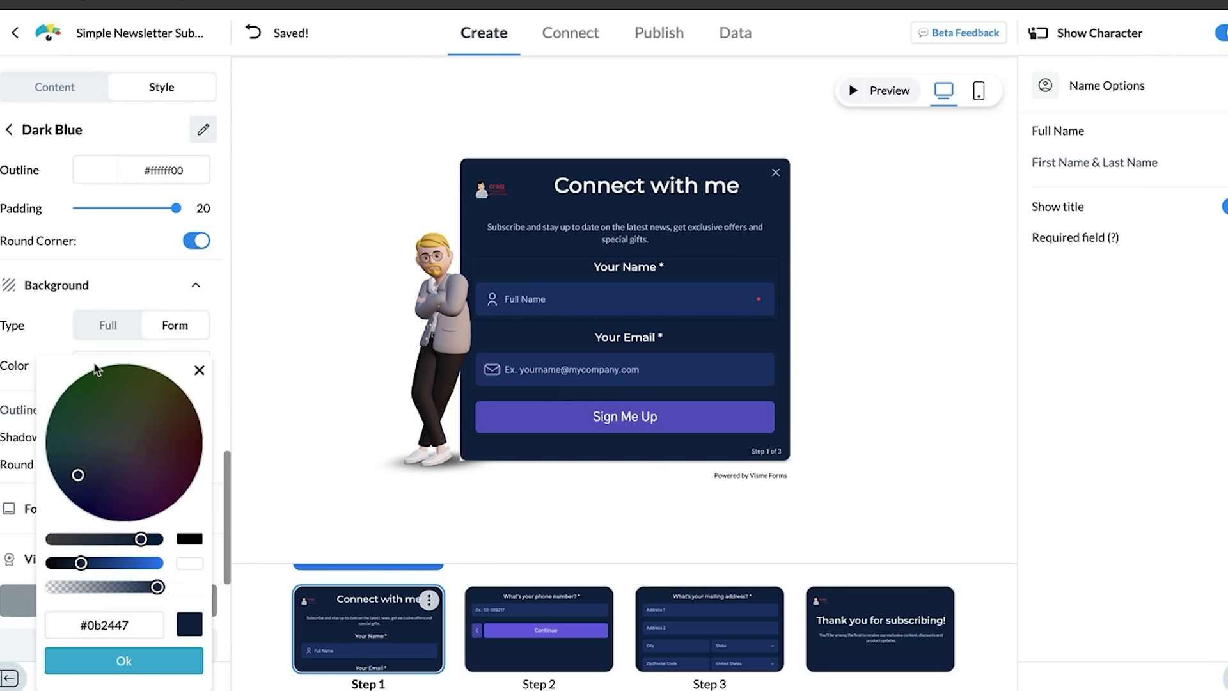
{"action": "left_click", "coordinate": [156, 564]}
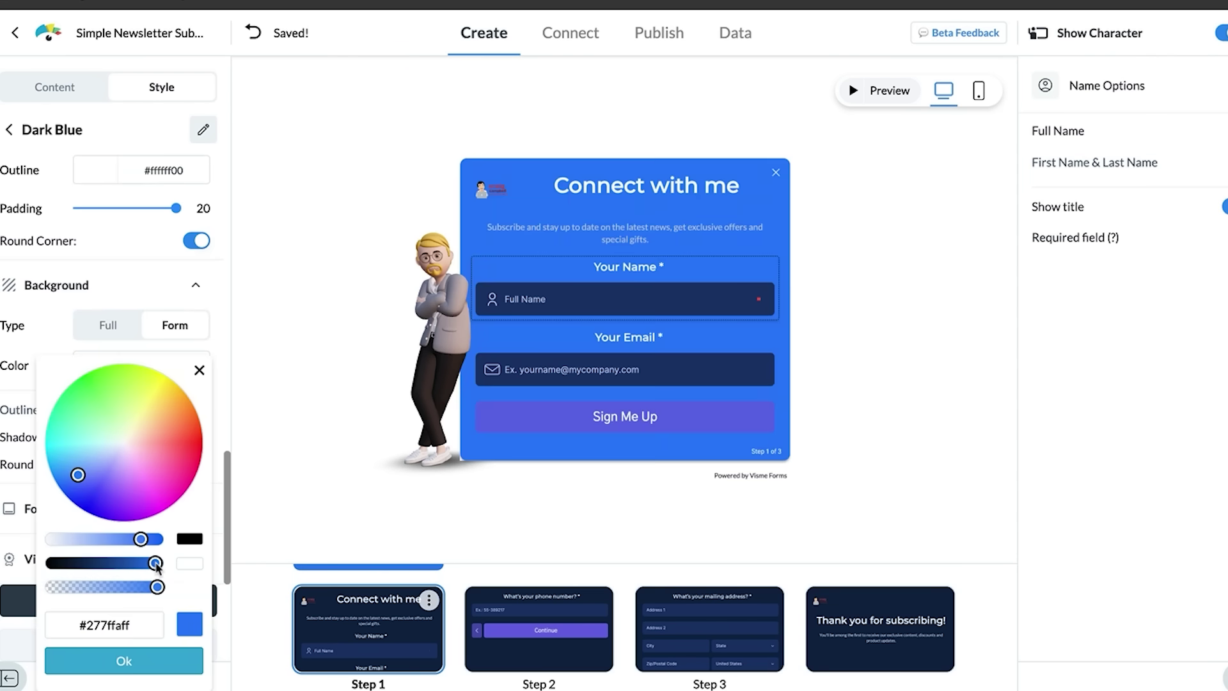
{"action": "left_click", "coordinate": [188, 466]}
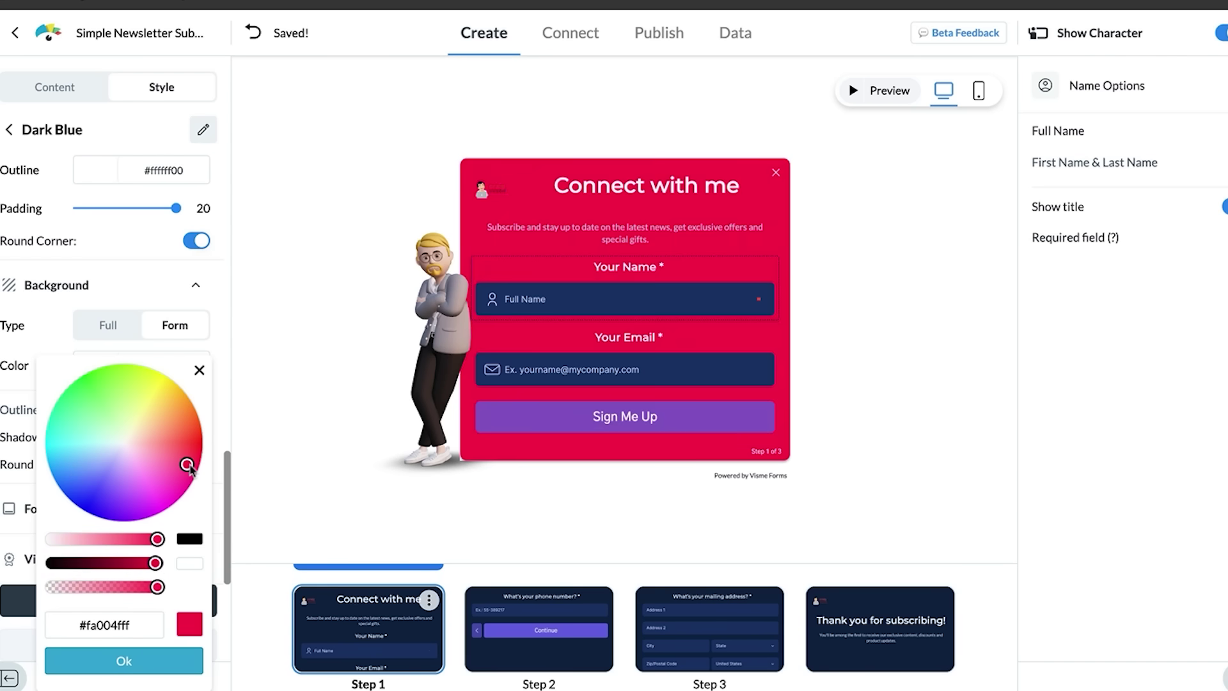
{"action": "left_click", "coordinate": [124, 661]}
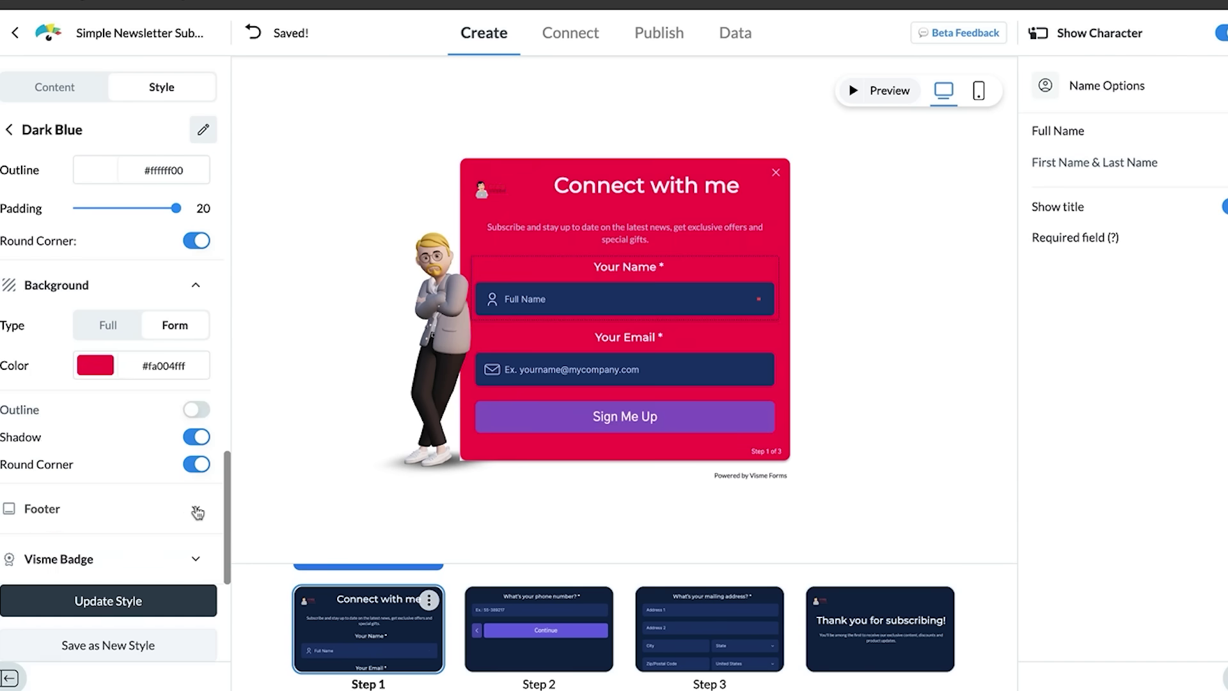
Step: Expand the Footer settings, then return to Content and discard the unsaved style changes
{"action": "left_click", "coordinate": [193, 510]}
{"action": "scroll", "coordinate": [193, 509], "scroll_direction": "down", "scroll_amount": 4}
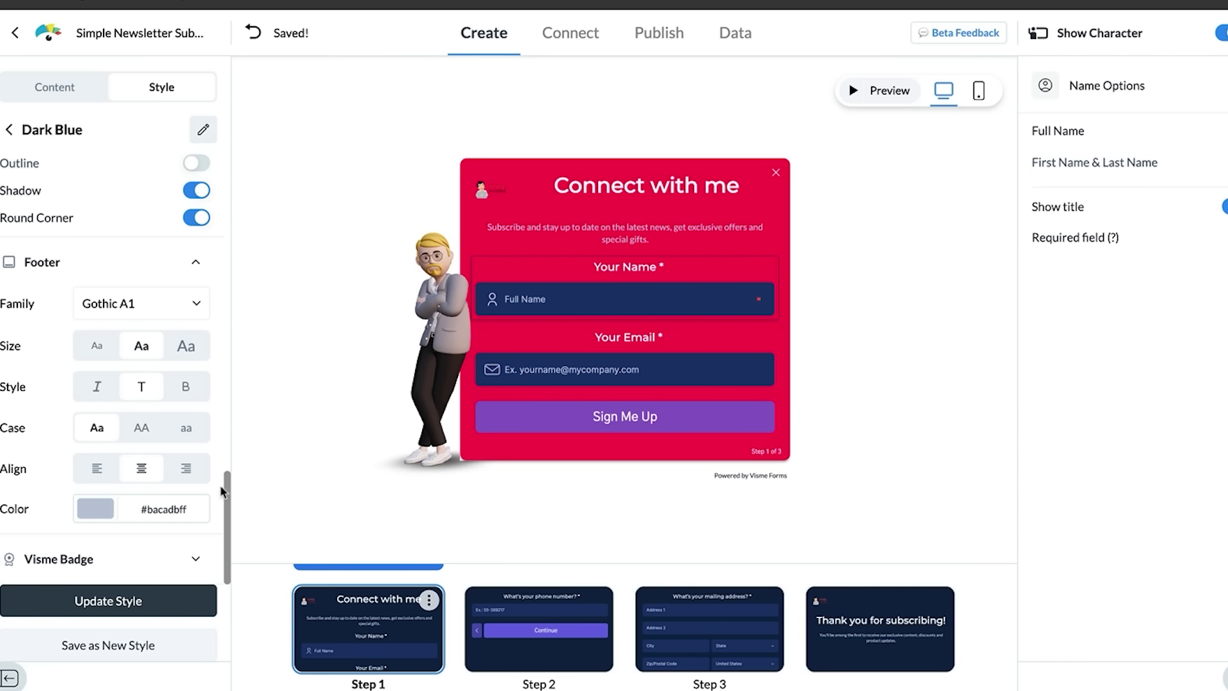
{"action": "left_click_drag", "start_coordinate": [226, 579], "coordinate": [227, 192]}
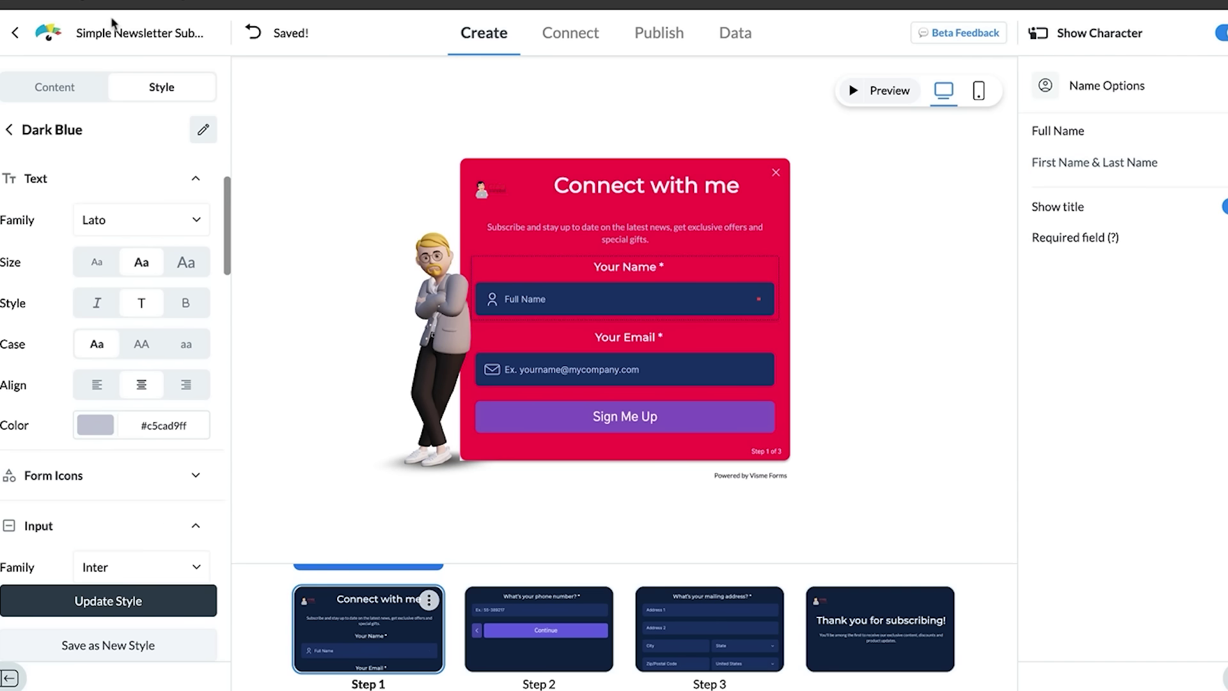
{"action": "left_click", "coordinate": [64, 95]}
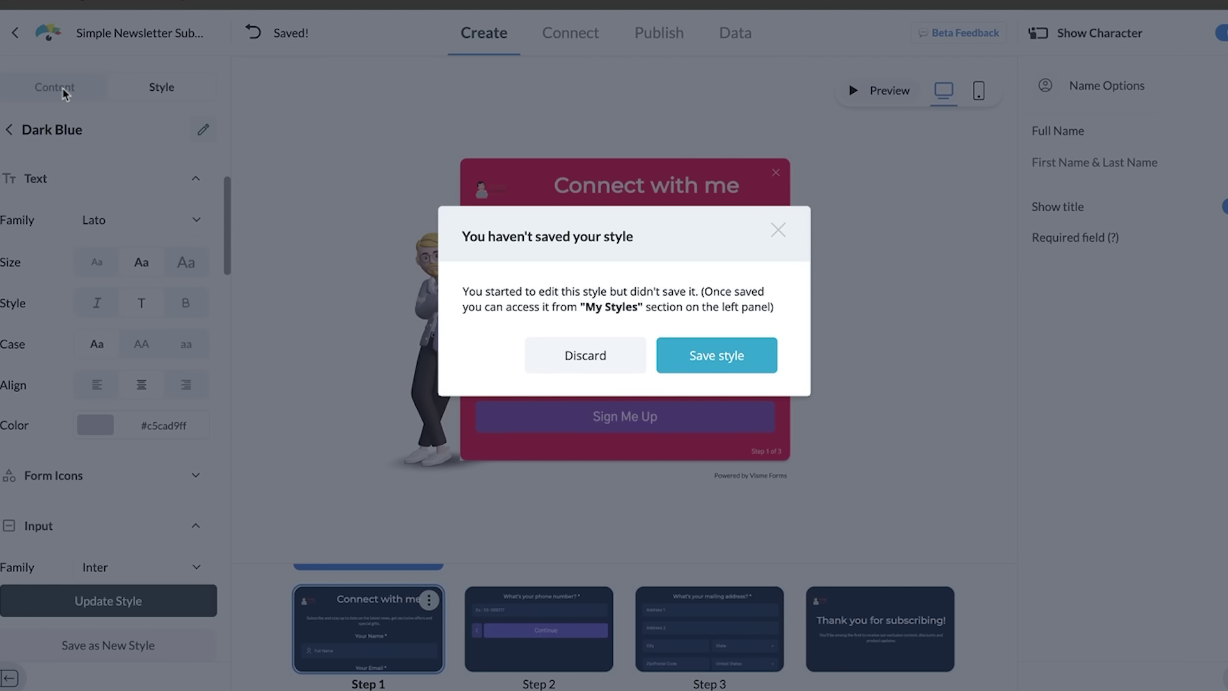
{"action": "left_click", "coordinate": [561, 360]}
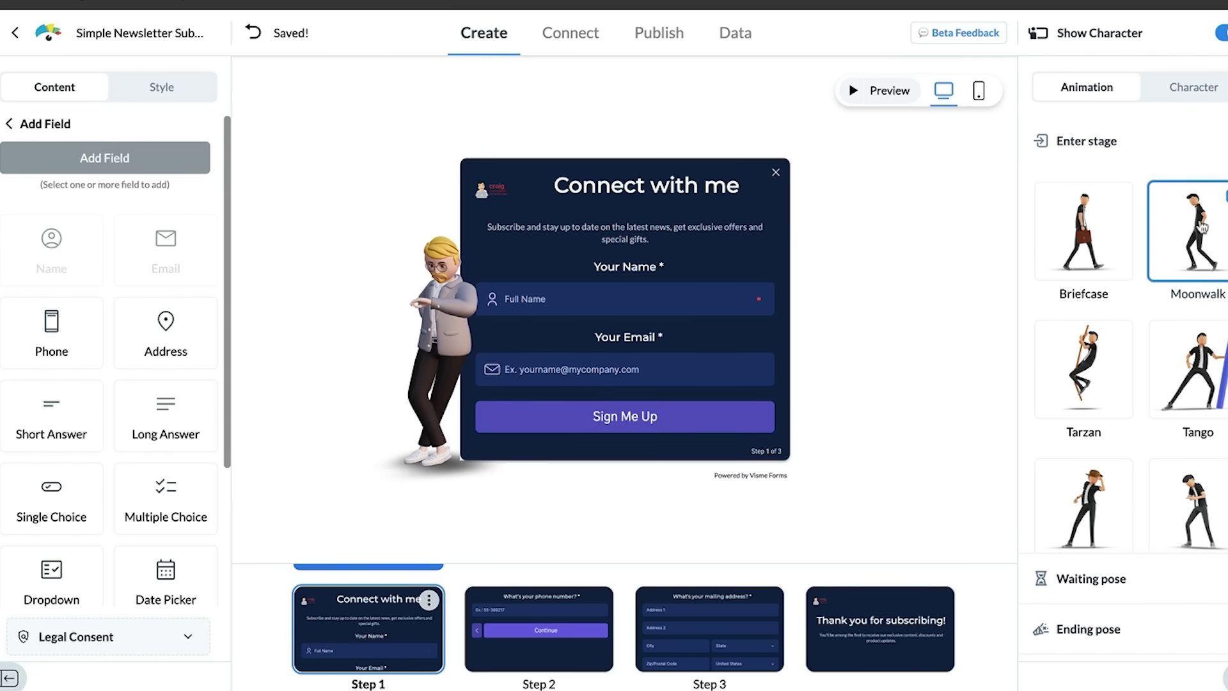
Step: Give the avatar the Tarzan entrance animation and the Hurry Up! waiting pose
{"action": "left_click", "coordinate": [1092, 225]}
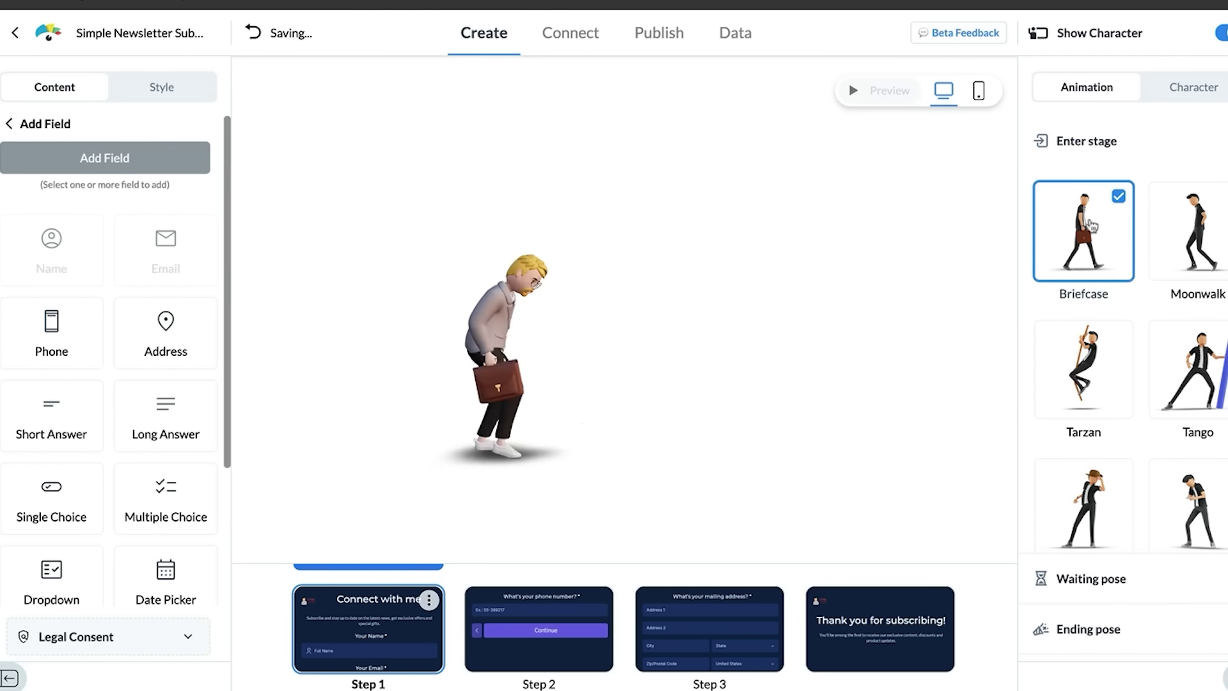
{"action": "left_click", "coordinate": [1106, 351]}
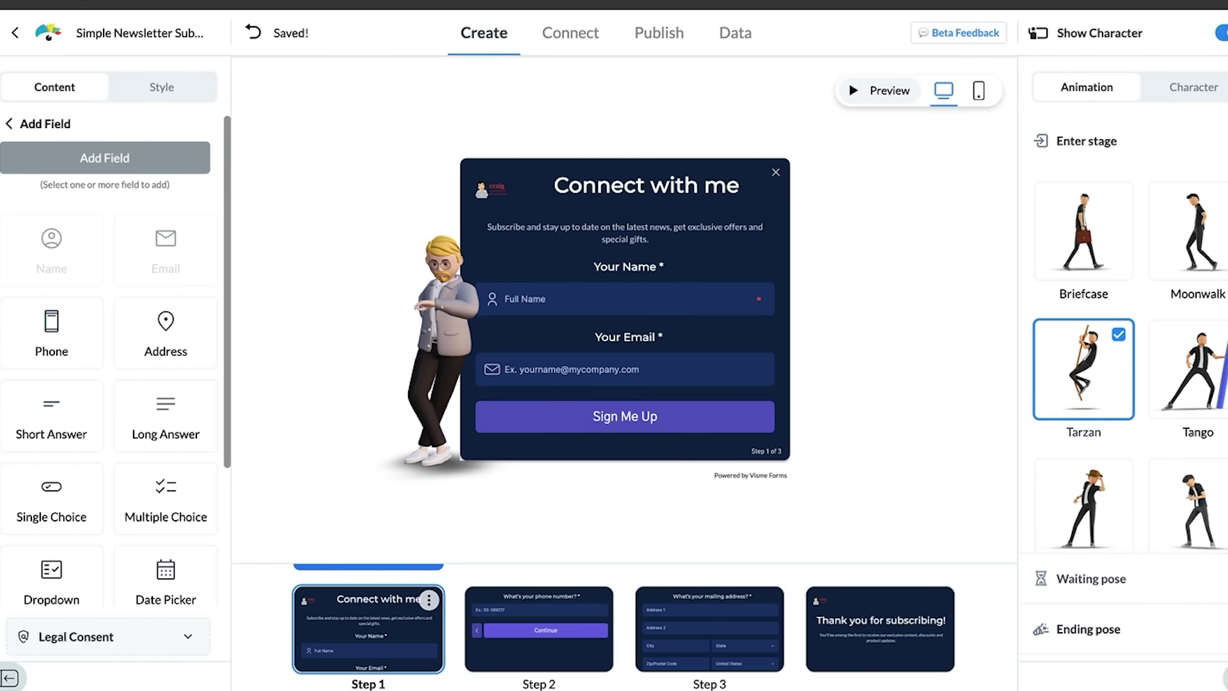
{"action": "left_click", "coordinate": [1091, 578]}
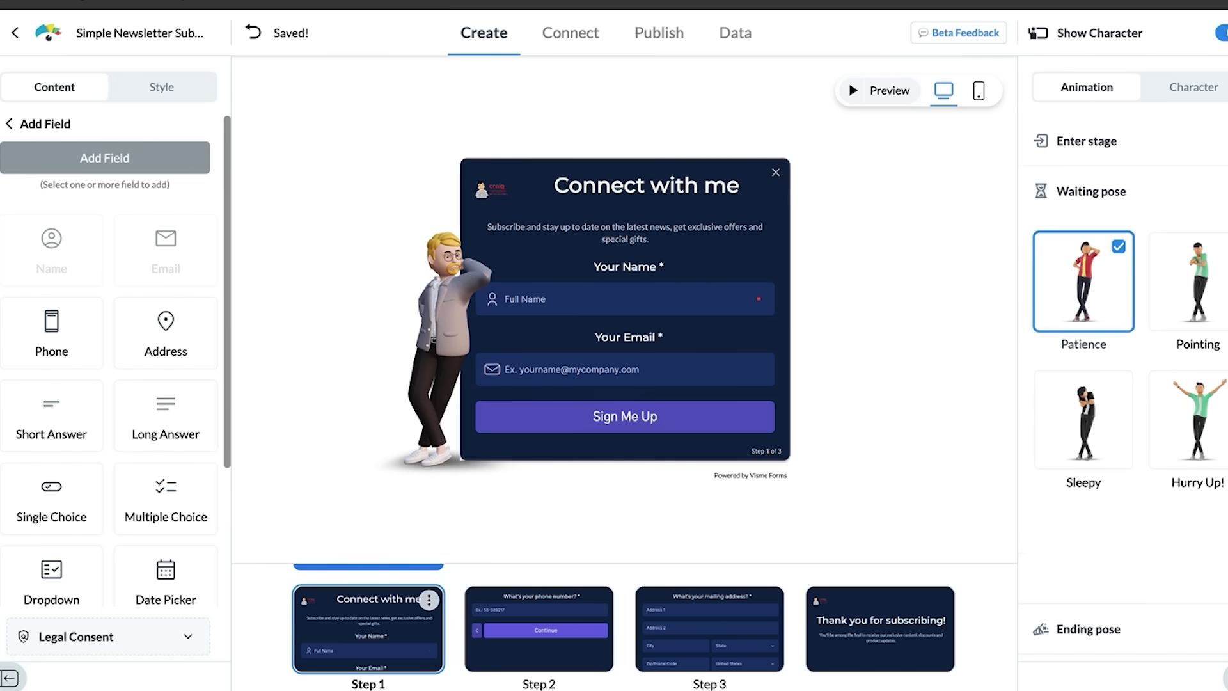
{"action": "left_click", "coordinate": [1203, 259]}
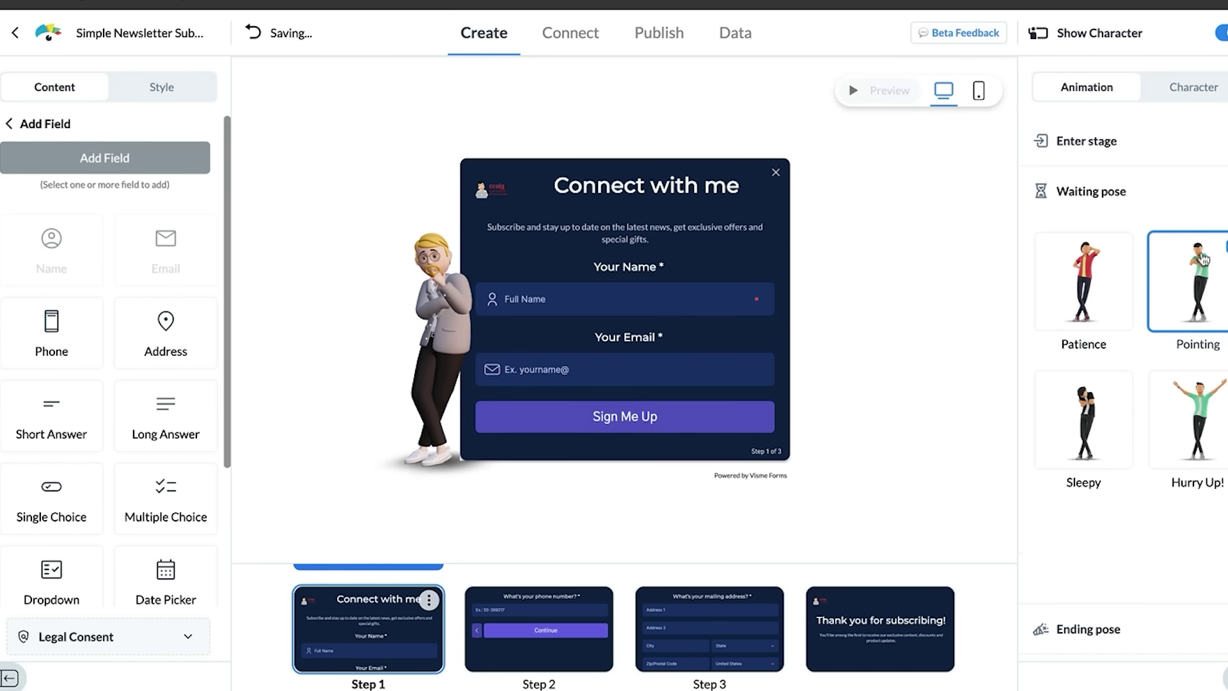
{"action": "left_click", "coordinate": [1113, 433]}
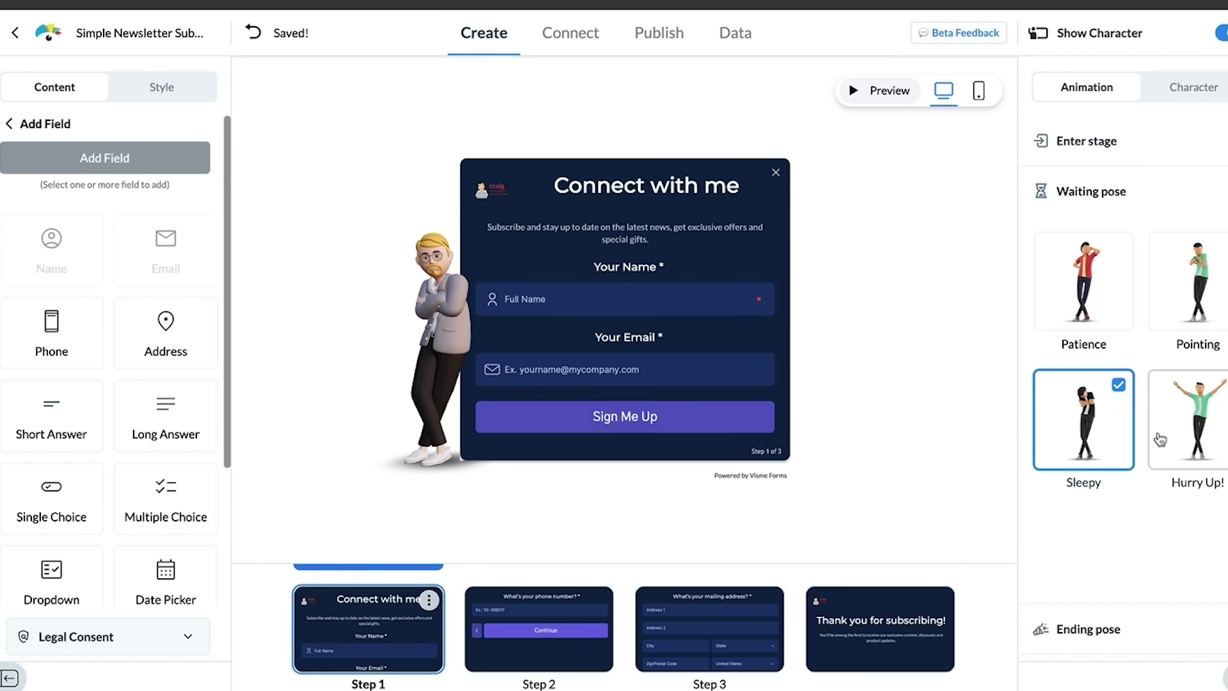
{"action": "left_click", "coordinate": [1188, 440]}
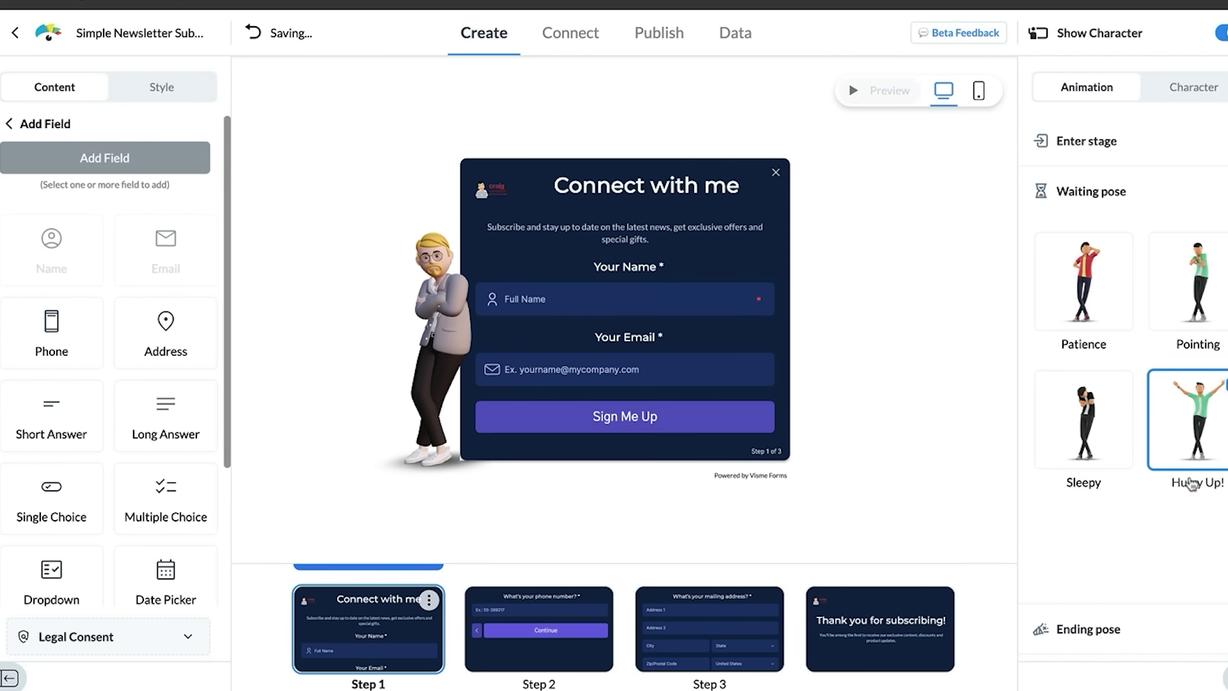
Step: Try the Very Excited, Confetti and Floss Dance ending poses, then settle back on Dance
{"action": "left_click", "coordinate": [1151, 650]}
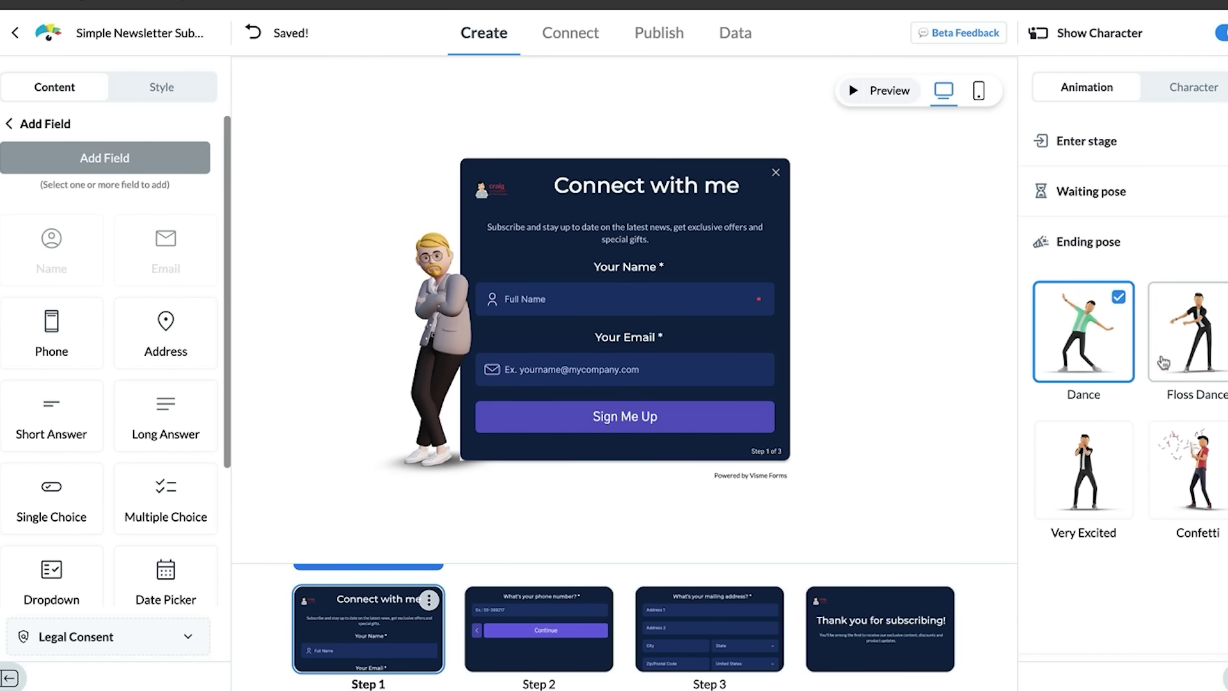
{"action": "left_click", "coordinate": [1080, 474]}
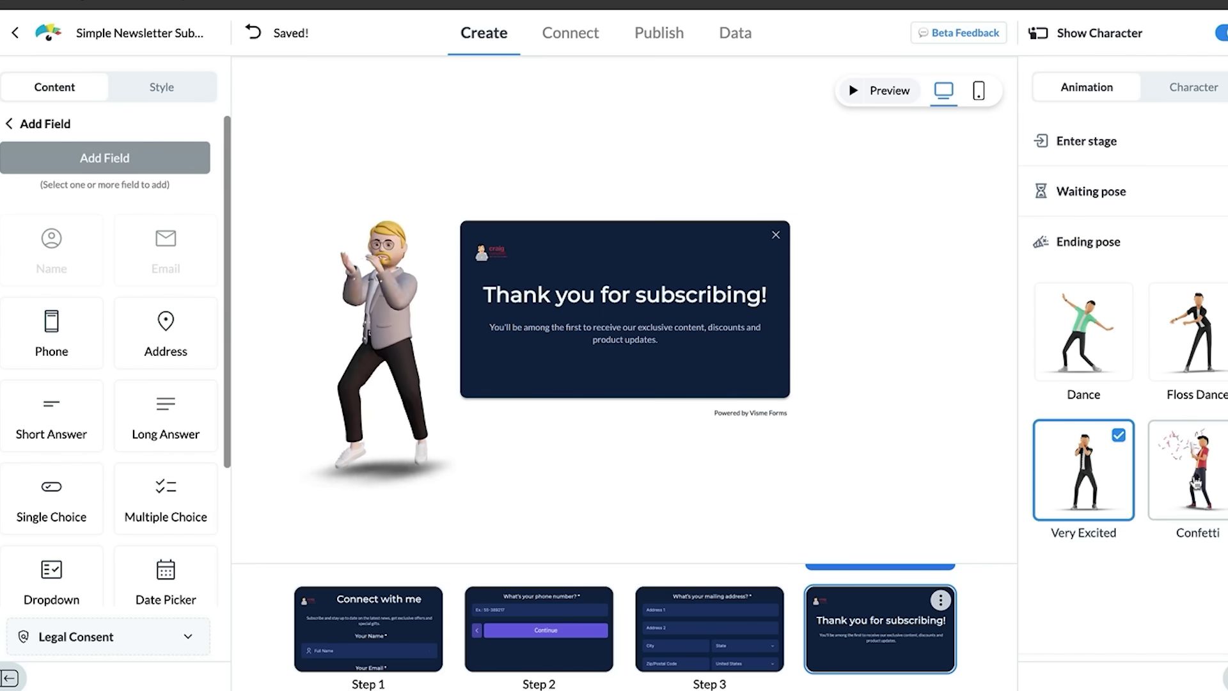
{"action": "left_click", "coordinate": [1196, 483]}
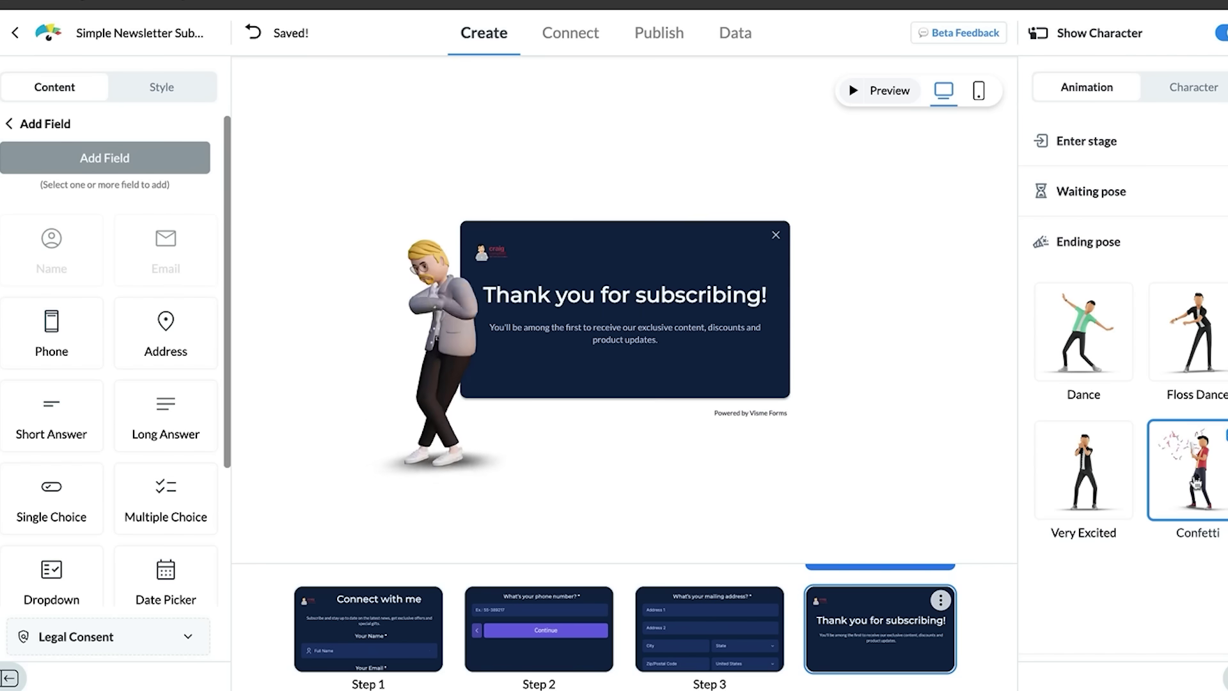
{"action": "left_click", "coordinate": [1190, 350]}
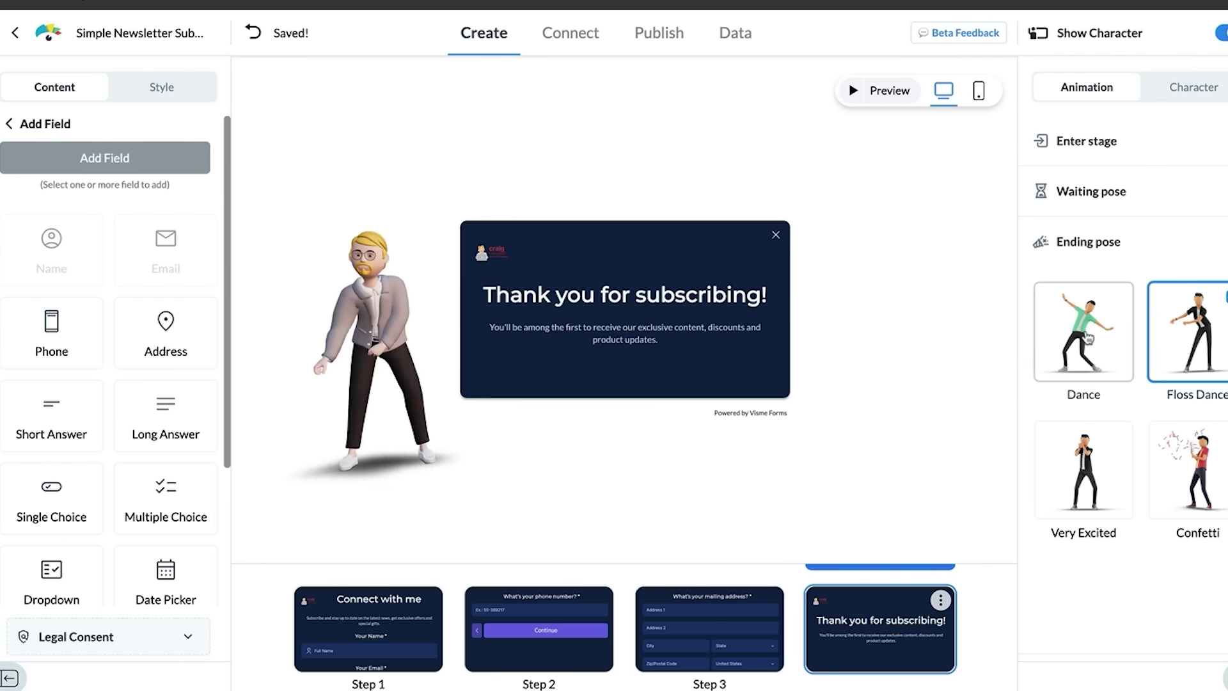
{"action": "left_click", "coordinate": [1113, 345]}
Step: Start a new custom character under My Characters and make its name editable
{"action": "left_click", "coordinate": [1194, 90]}
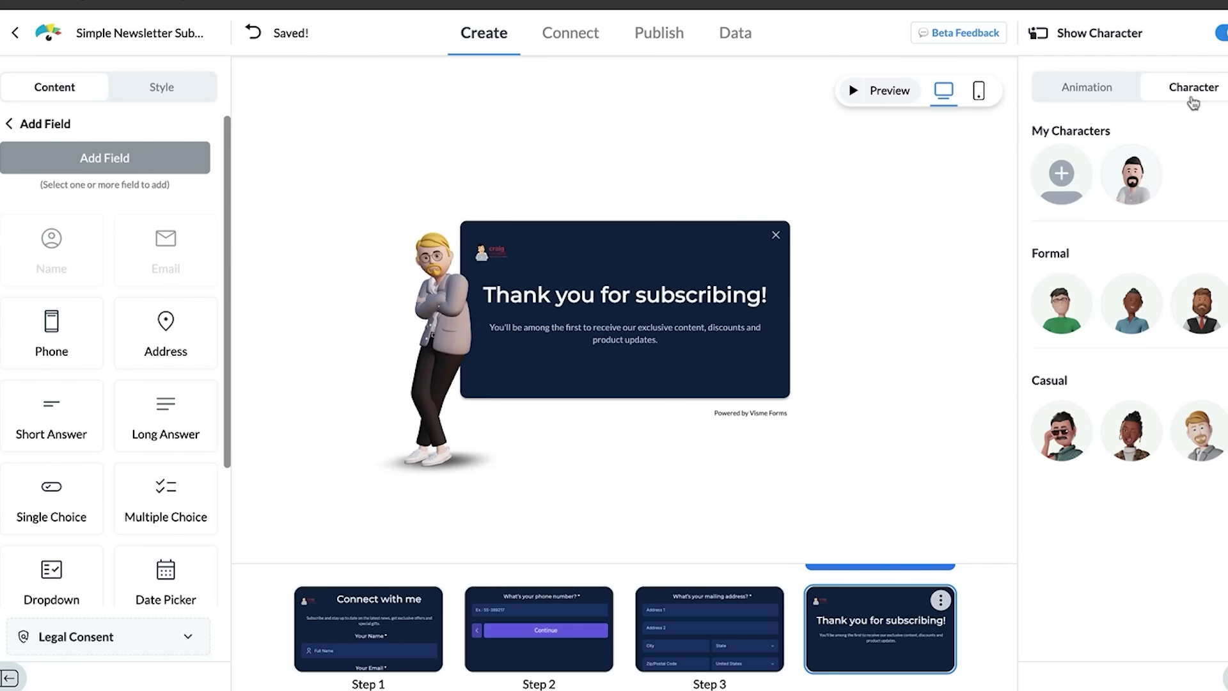
{"action": "left_click", "coordinate": [1076, 171]}
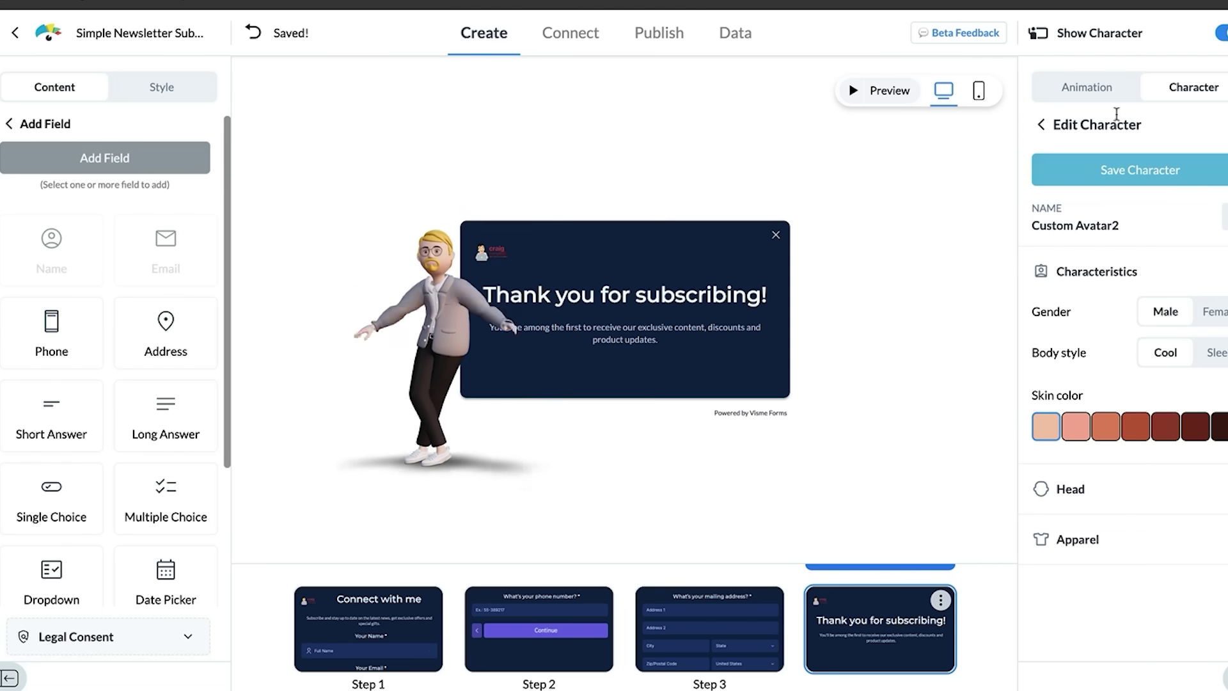
{"action": "left_click", "coordinate": [1112, 177]}
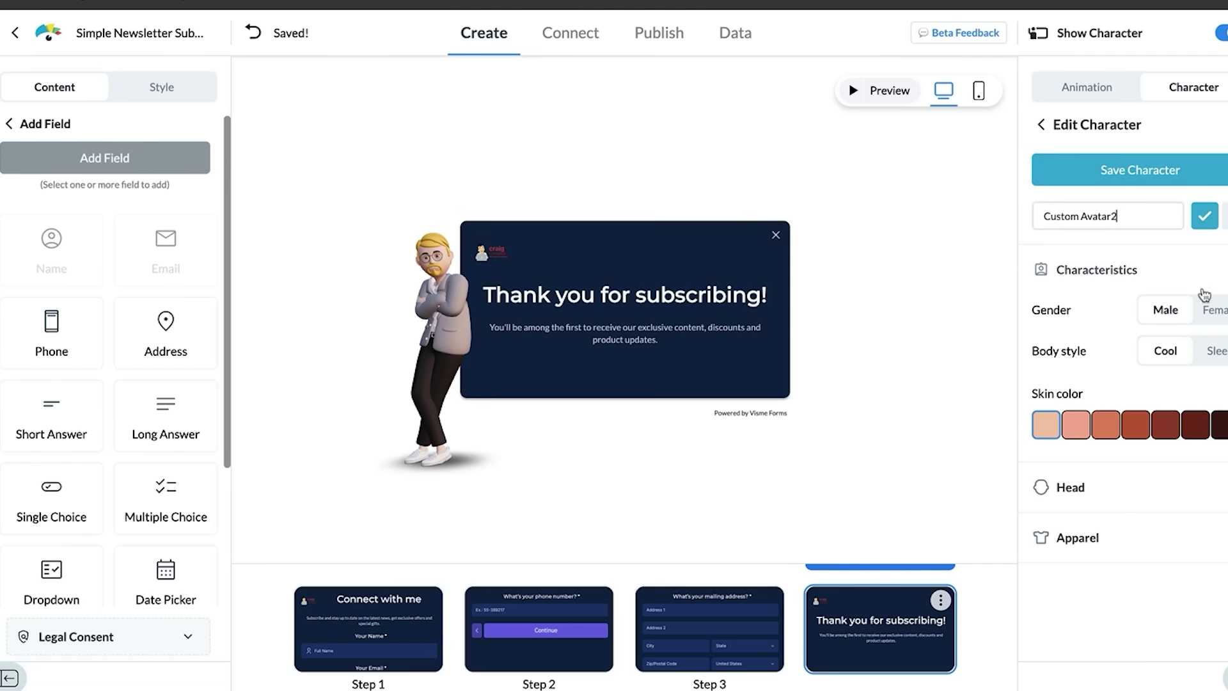
Step: Make the avatar male with the Cool body style and the second, lighter skin tone
{"action": "left_click", "coordinate": [1170, 311]}
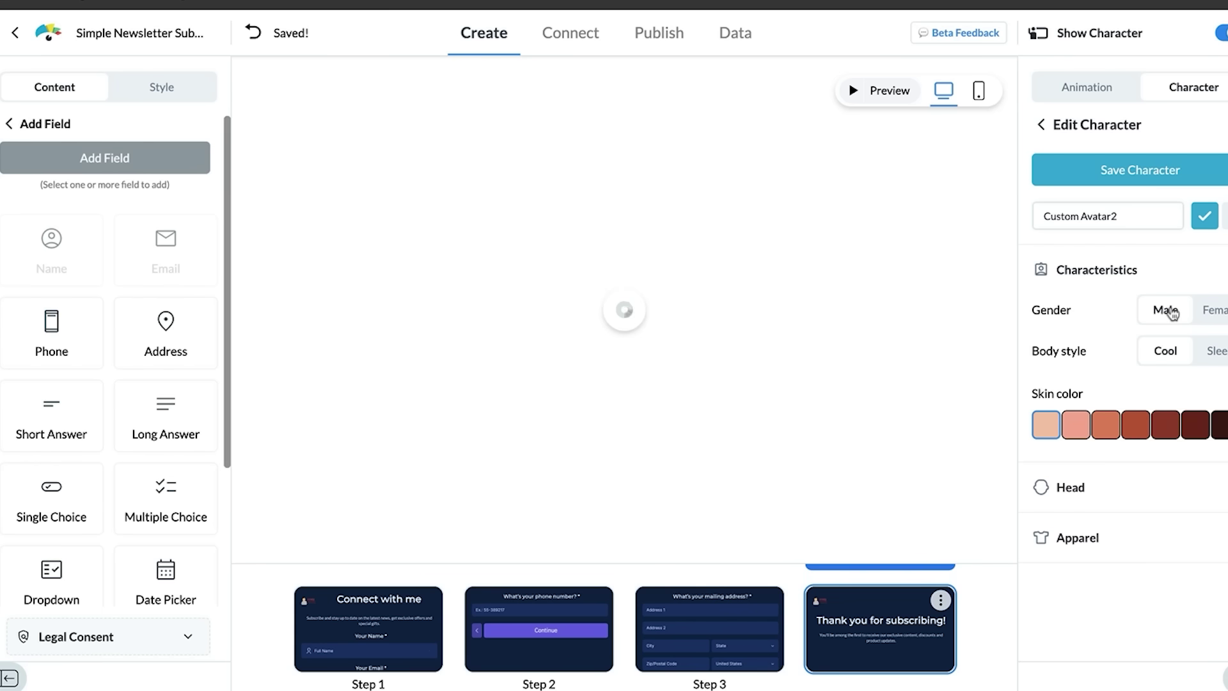
{"action": "left_click", "coordinate": [1217, 353]}
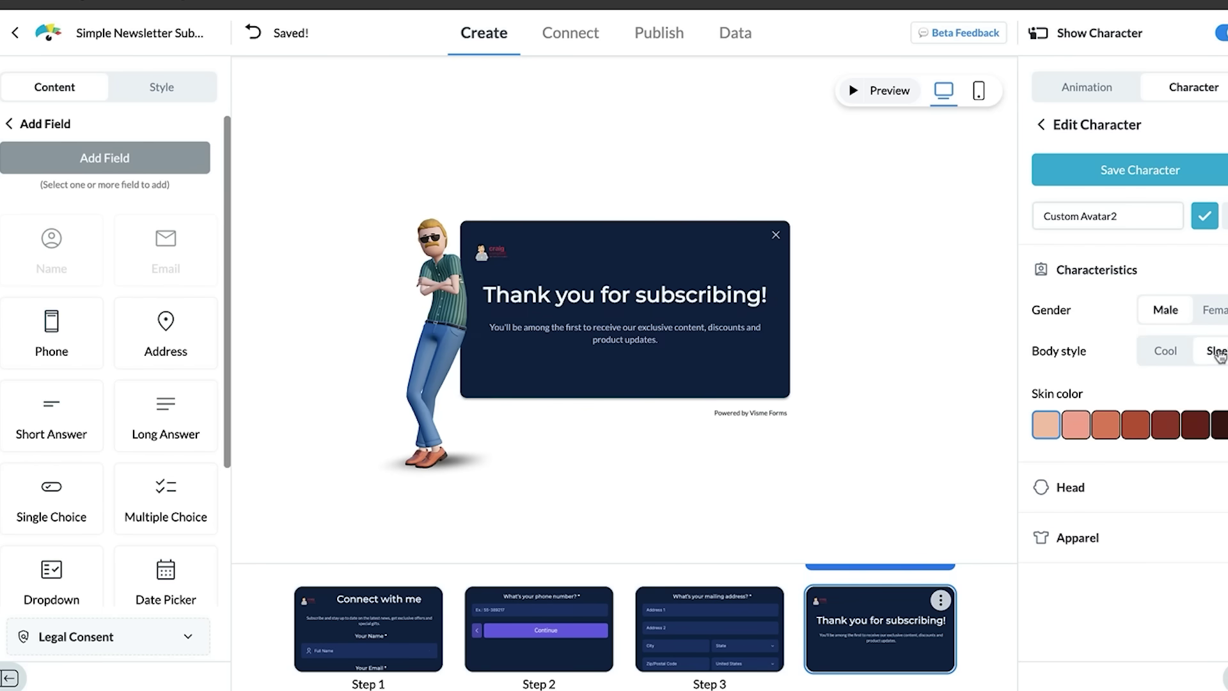
{"action": "left_click", "coordinate": [1157, 352]}
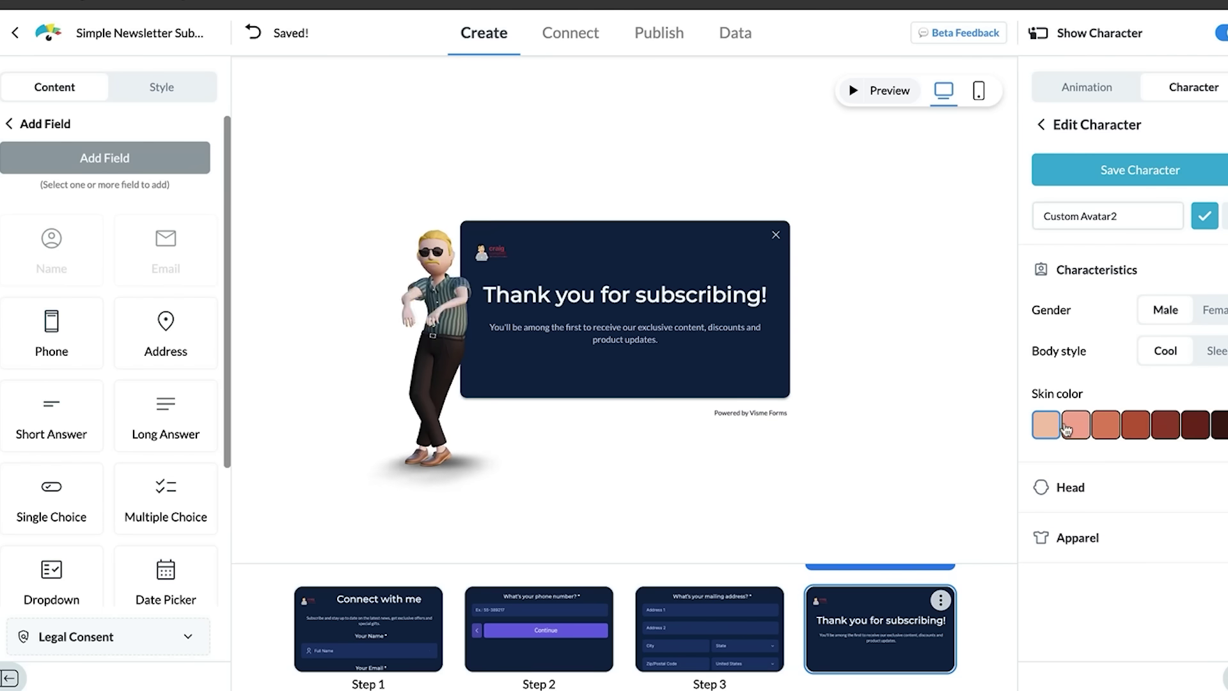
{"action": "left_click", "coordinate": [1114, 429]}
{"action": "left_click", "coordinate": [1074, 432]}
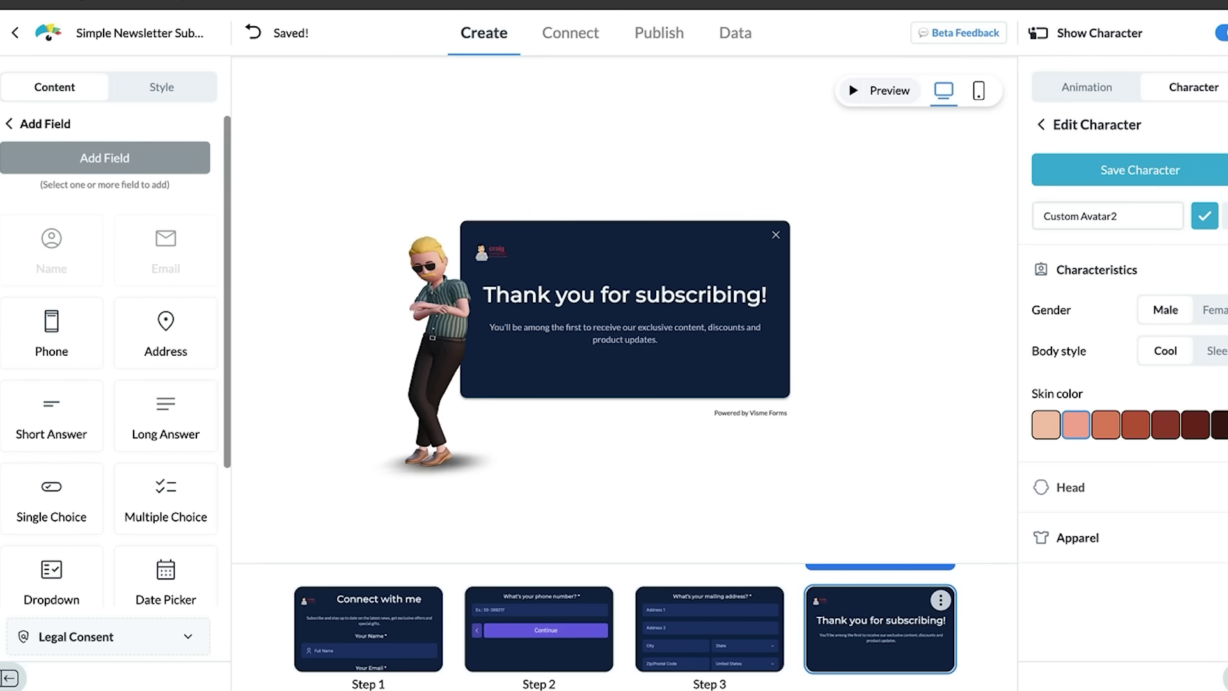
Step: Give the avatar a different hairstyle and set its beard to None
{"action": "left_click", "coordinate": [1117, 487]}
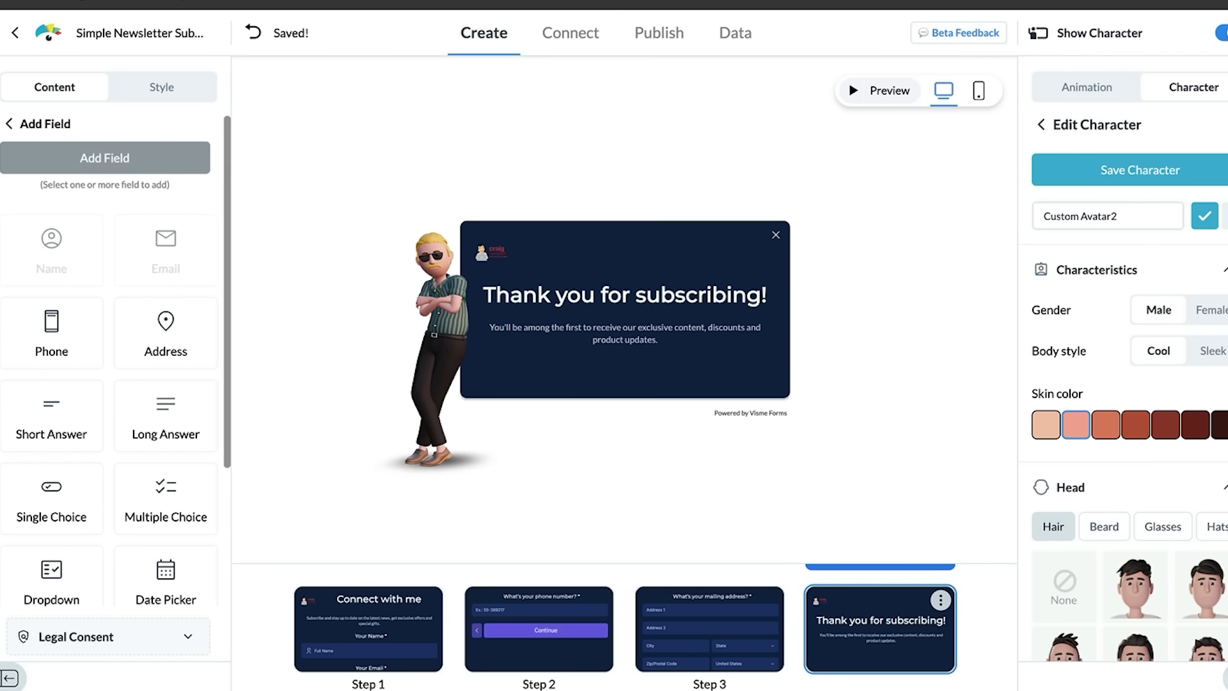
{"action": "scroll", "coordinate": [1126, 461], "scroll_direction": "down", "scroll_amount": 5}
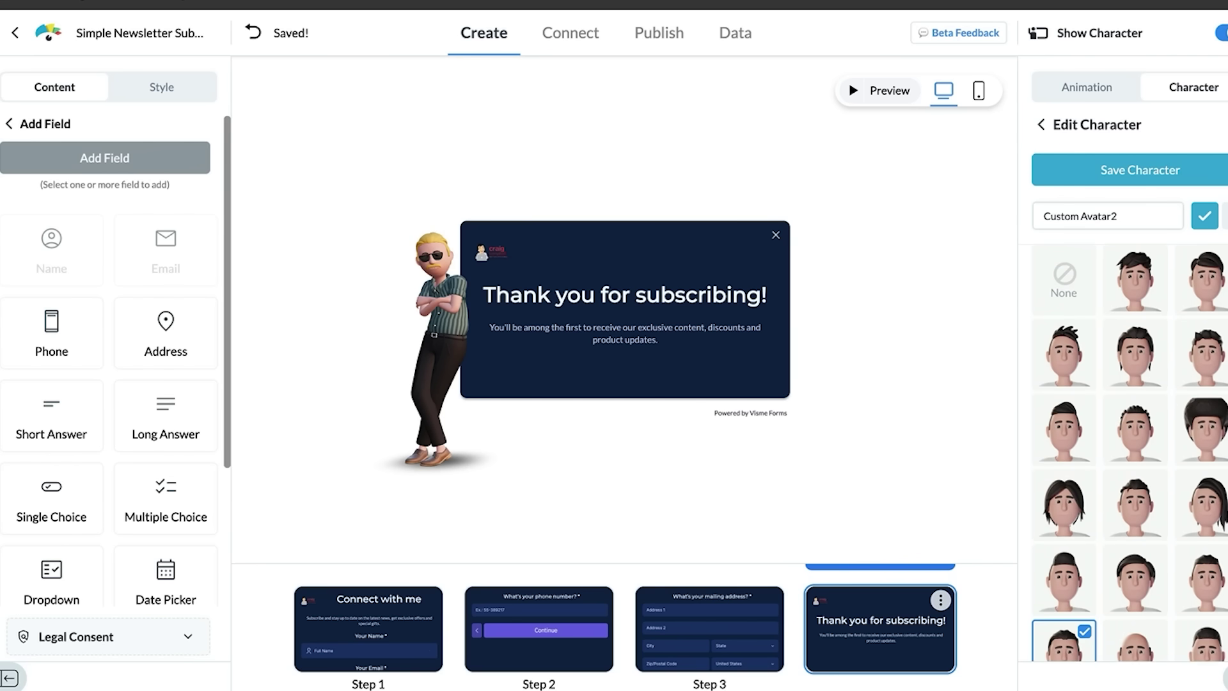
{"action": "left_click", "coordinate": [1144, 435]}
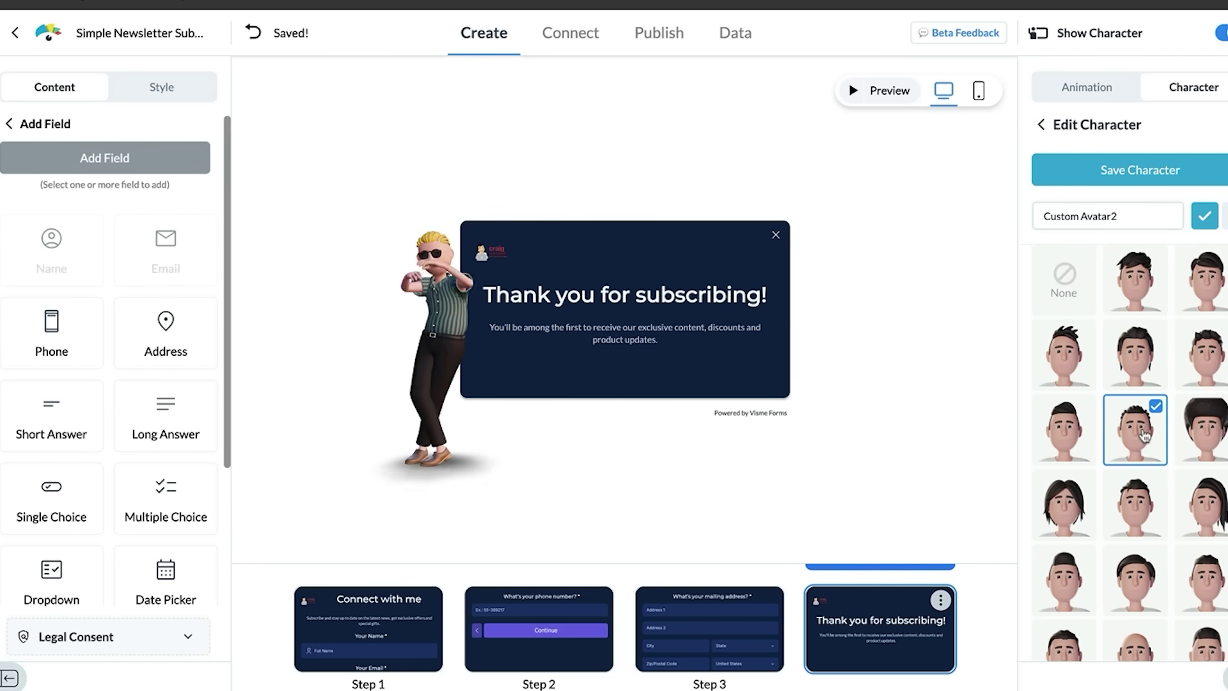
{"action": "scroll", "coordinate": [1166, 273], "scroll_direction": "up", "scroll_amount": 4}
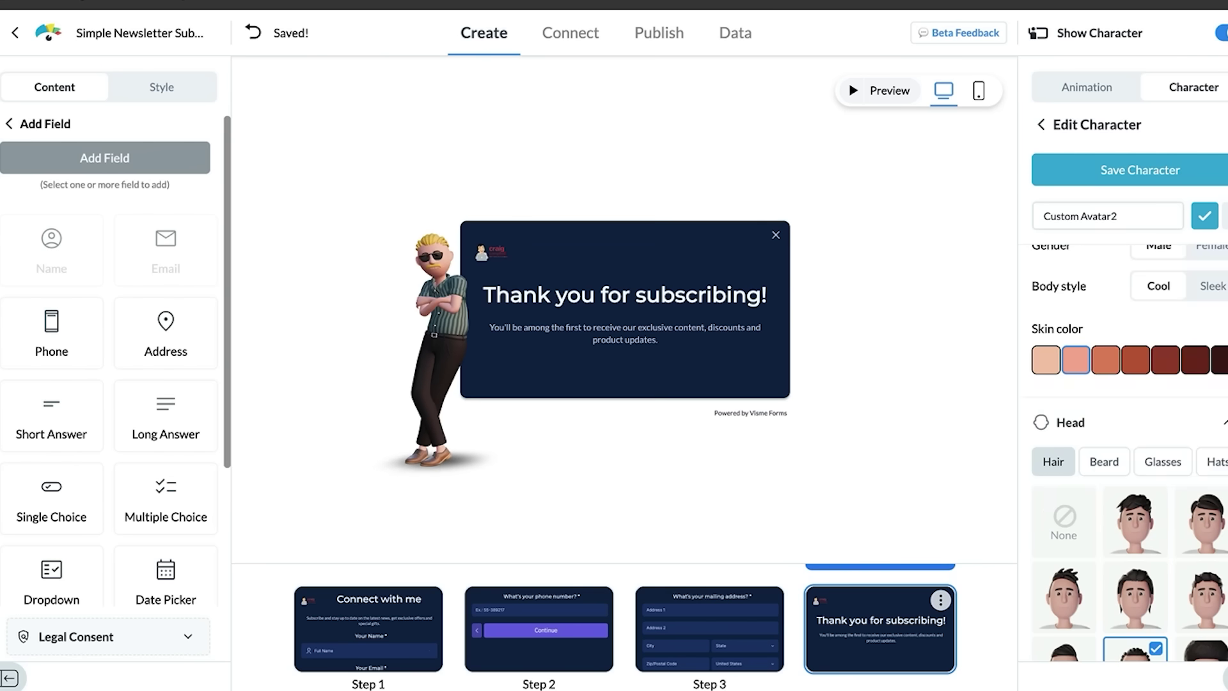
{"action": "left_click", "coordinate": [1106, 462]}
{"action": "scroll", "coordinate": [1115, 468], "scroll_direction": "up", "scroll_amount": 1}
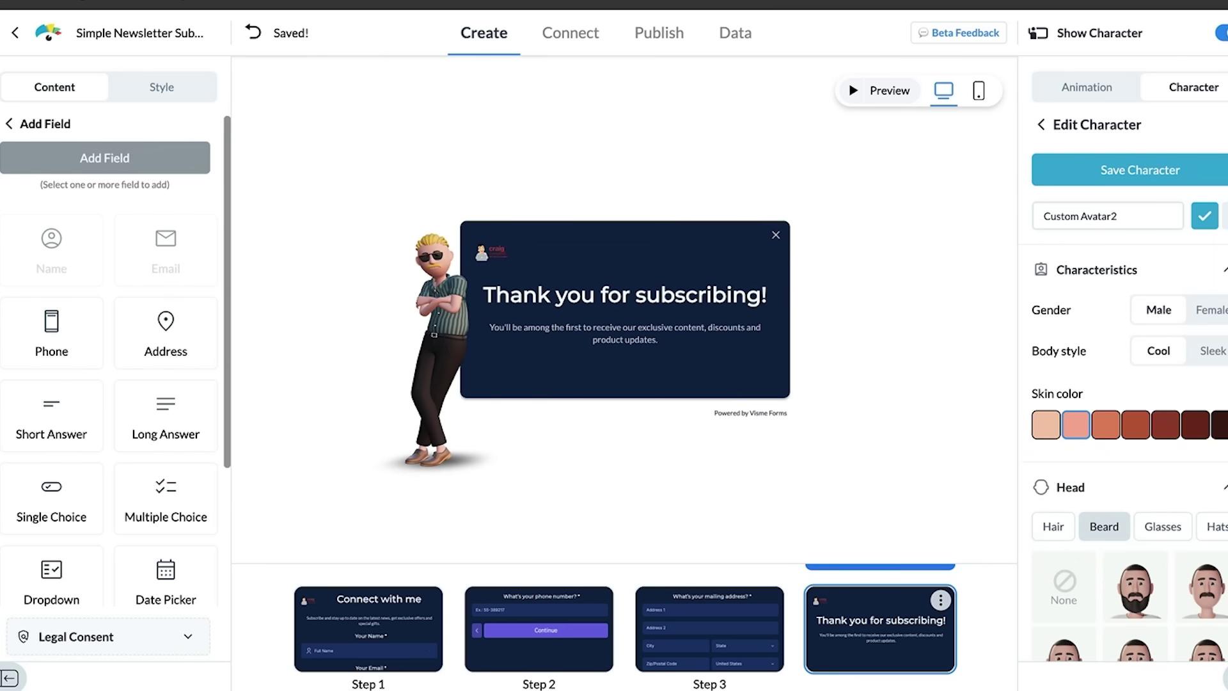
{"action": "left_click", "coordinate": [1082, 584]}
Step: Add dark sunglasses and a green hat to the avatar
{"action": "left_click", "coordinate": [1162, 526]}
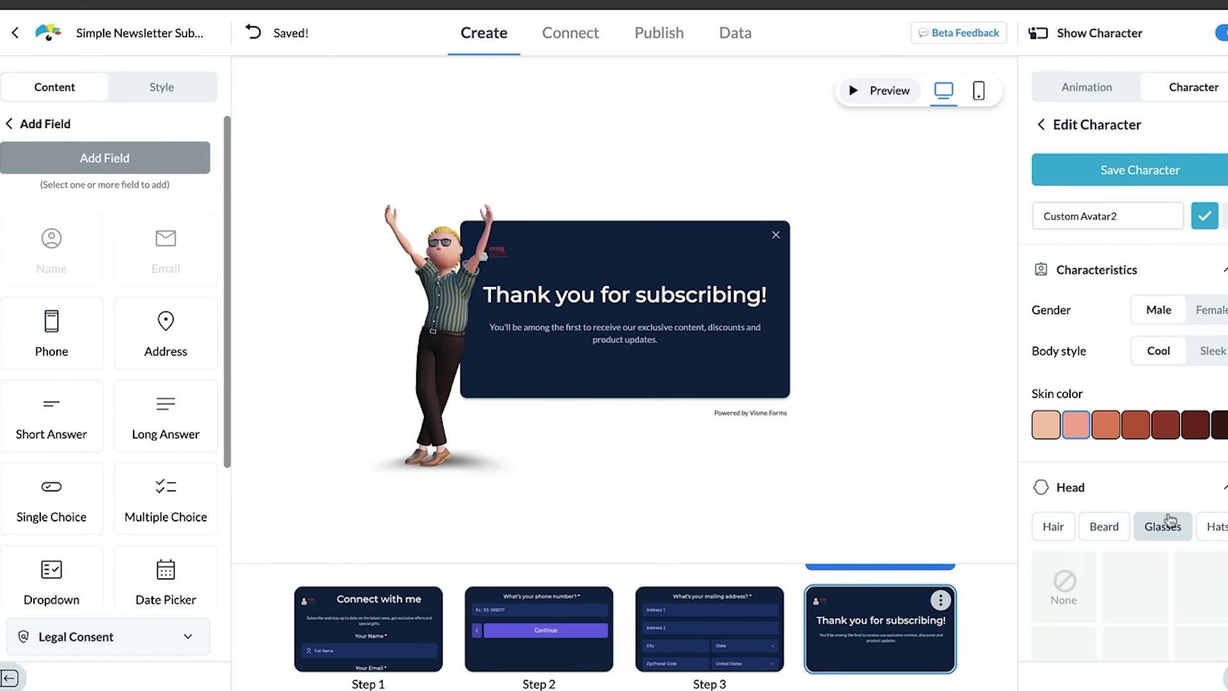
{"action": "left_click", "coordinate": [1194, 574]}
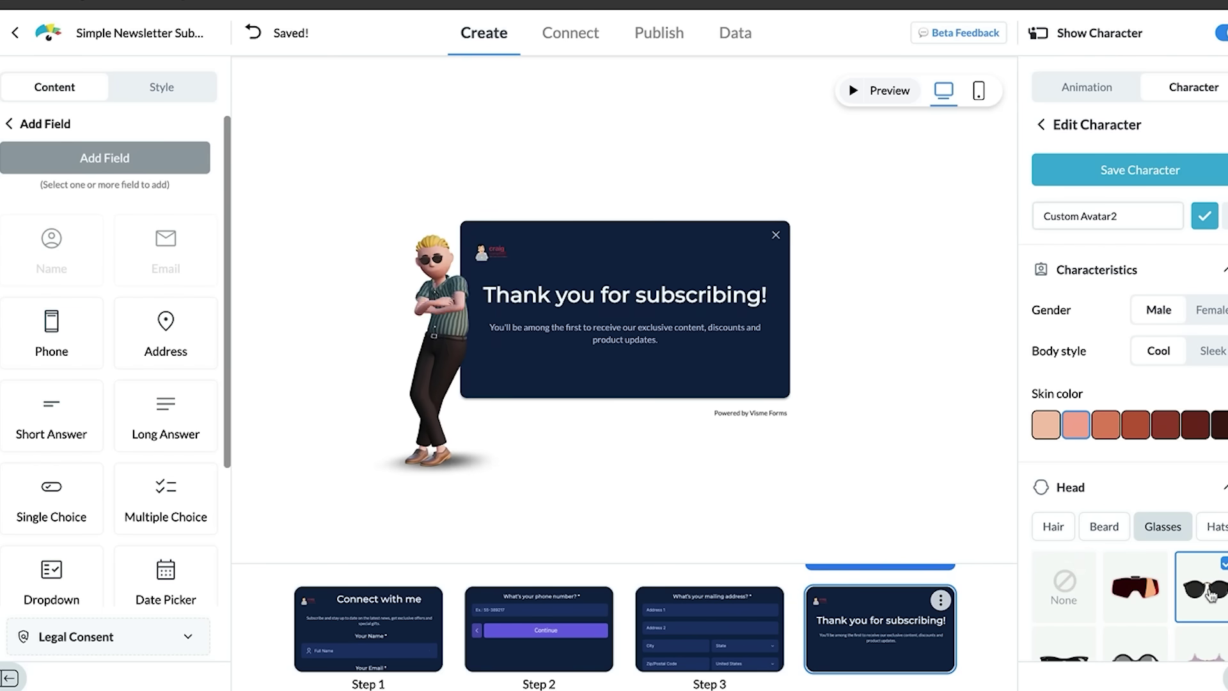
{"action": "left_click", "coordinate": [1217, 526]}
{"action": "left_click", "coordinate": [1214, 587]}
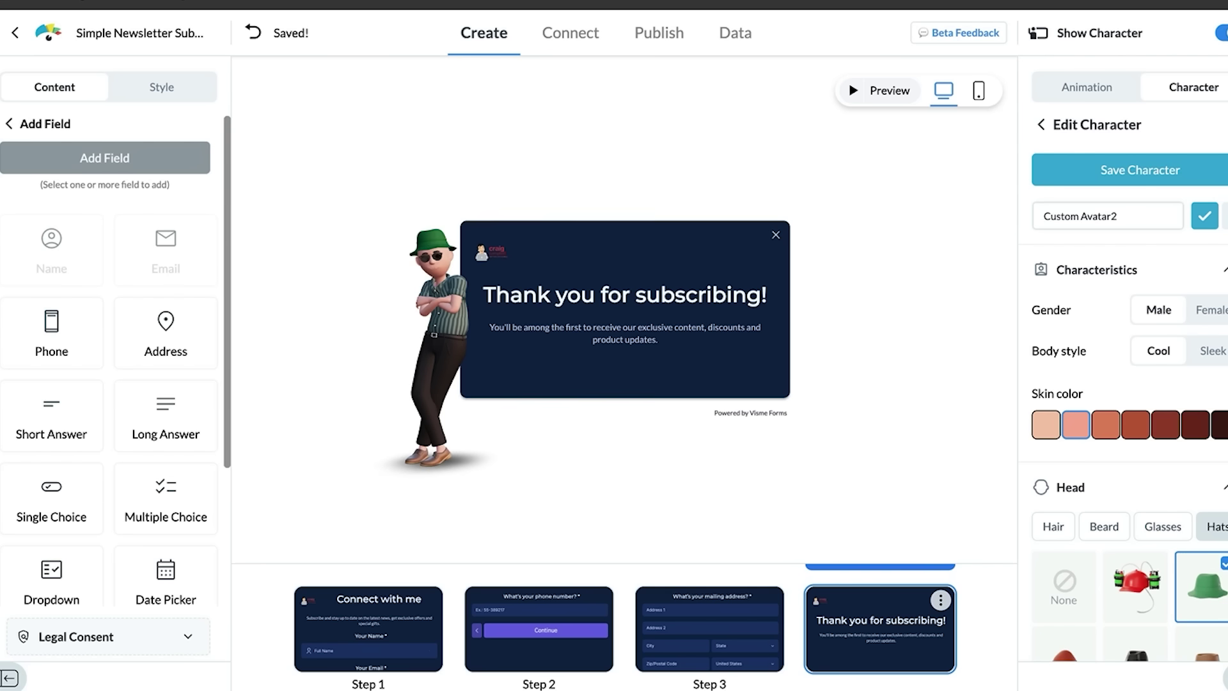
{"action": "scroll", "coordinate": [1129, 448], "scroll_direction": "down", "scroll_amount": 5}
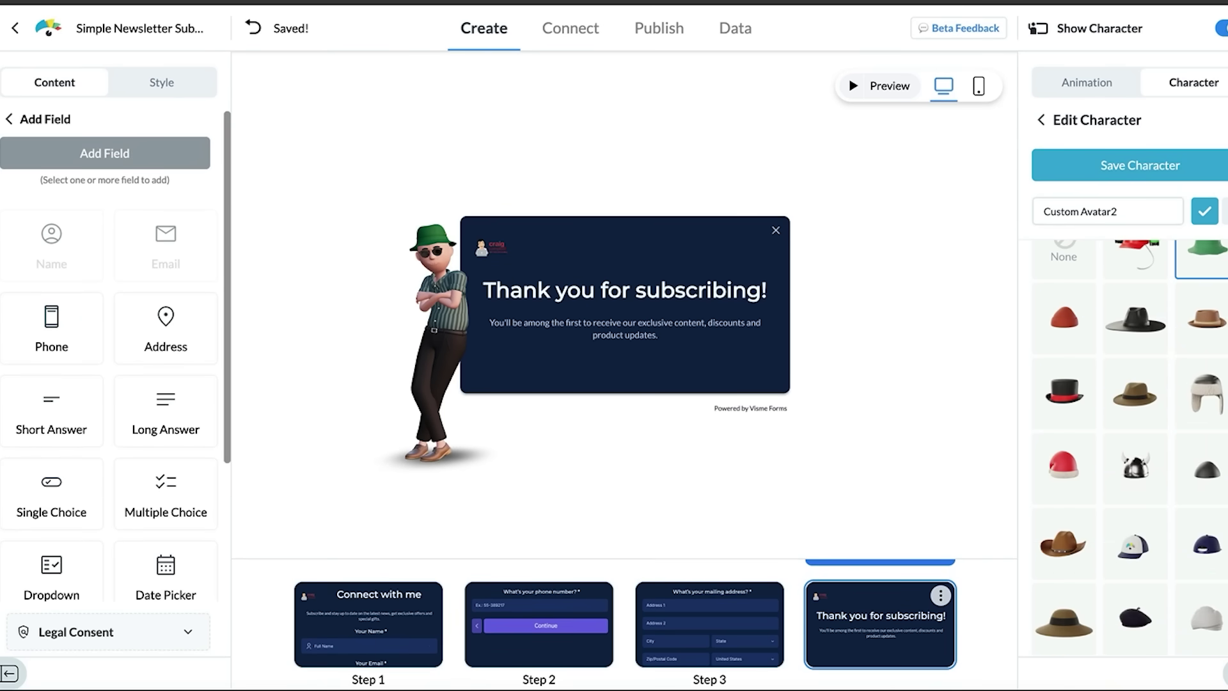
Step: Try the blue patterned shirt and purple t-shirt, then dress the avatar in a brown jacket
{"action": "scroll", "coordinate": [1129, 448], "scroll_direction": "down", "scroll_amount": 8}
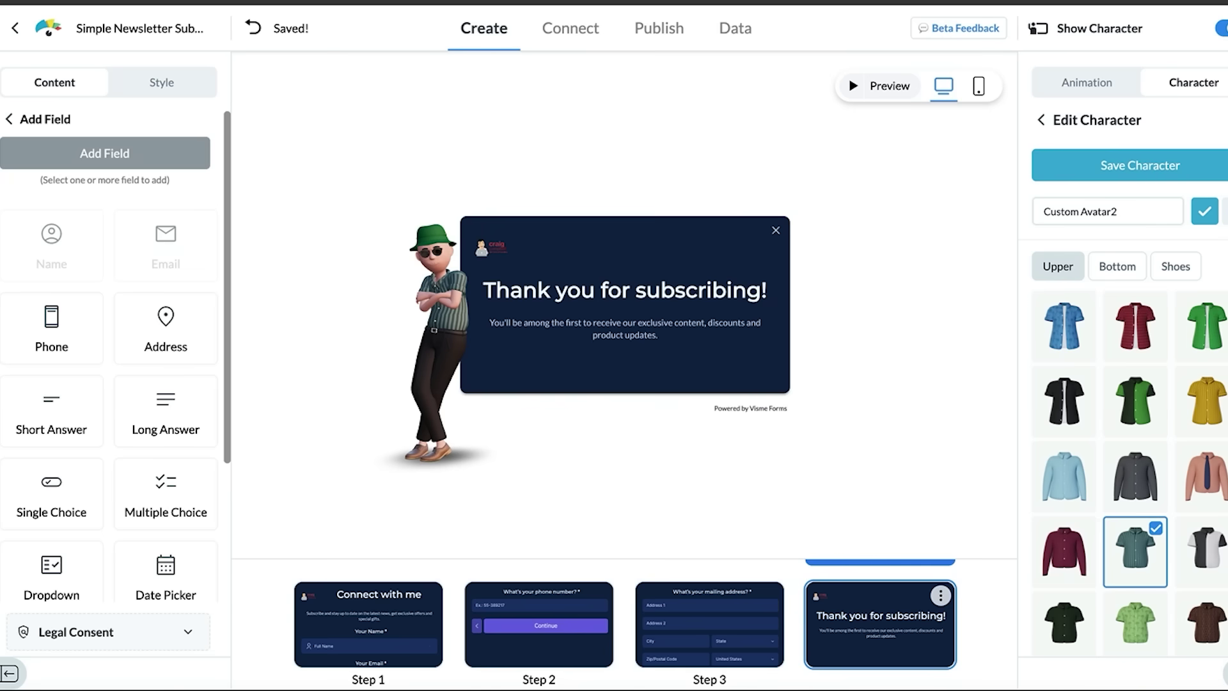
{"action": "left_click", "coordinate": [1078, 330]}
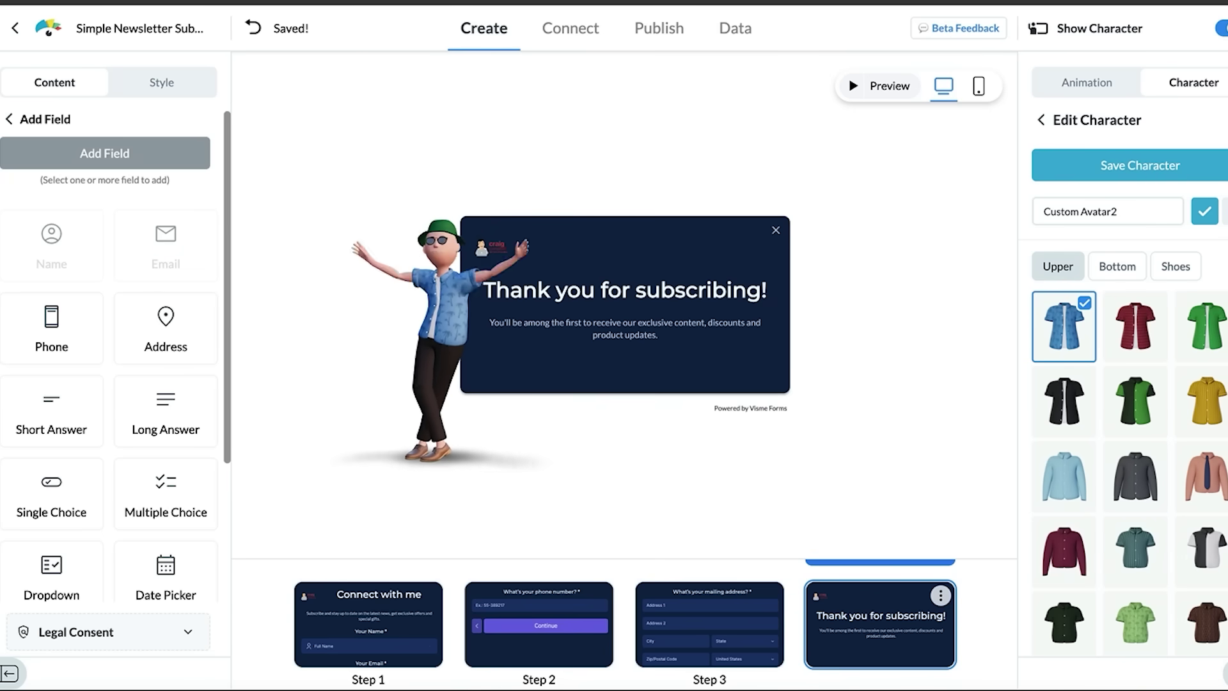
{"action": "scroll", "coordinate": [1128, 447], "scroll_direction": "down", "scroll_amount": 6}
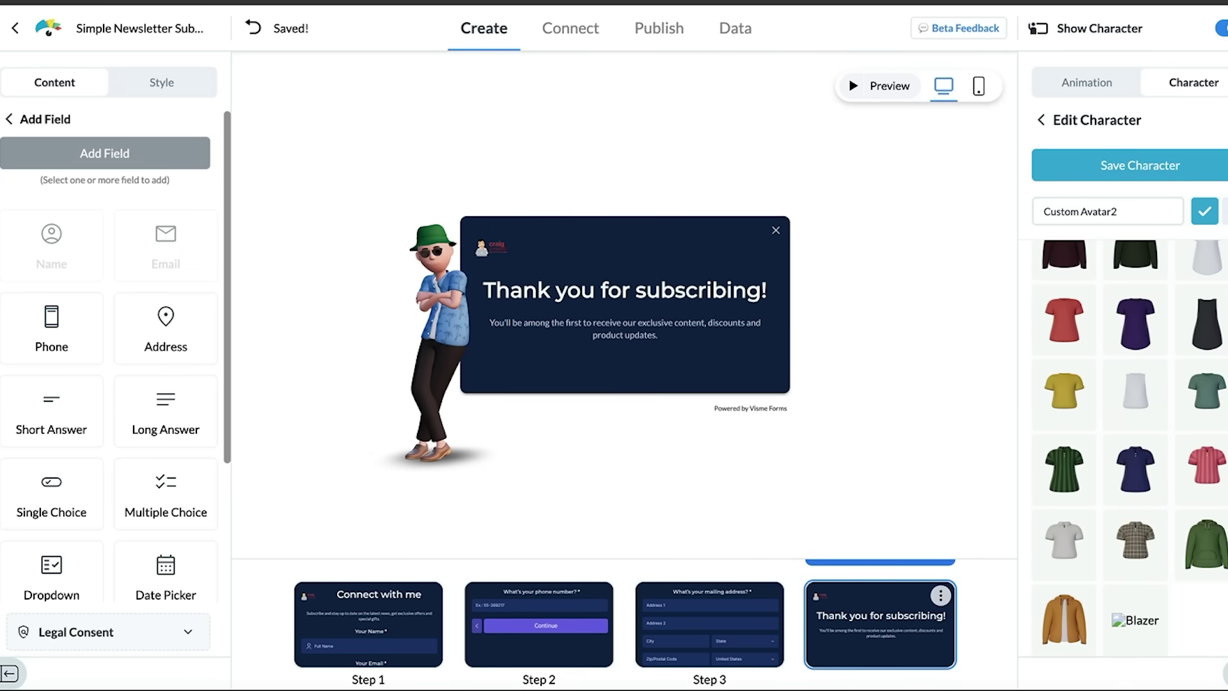
{"action": "scroll", "coordinate": [1174, 441], "scroll_direction": "up", "scroll_amount": 1}
{"action": "left_click", "coordinate": [1145, 373]}
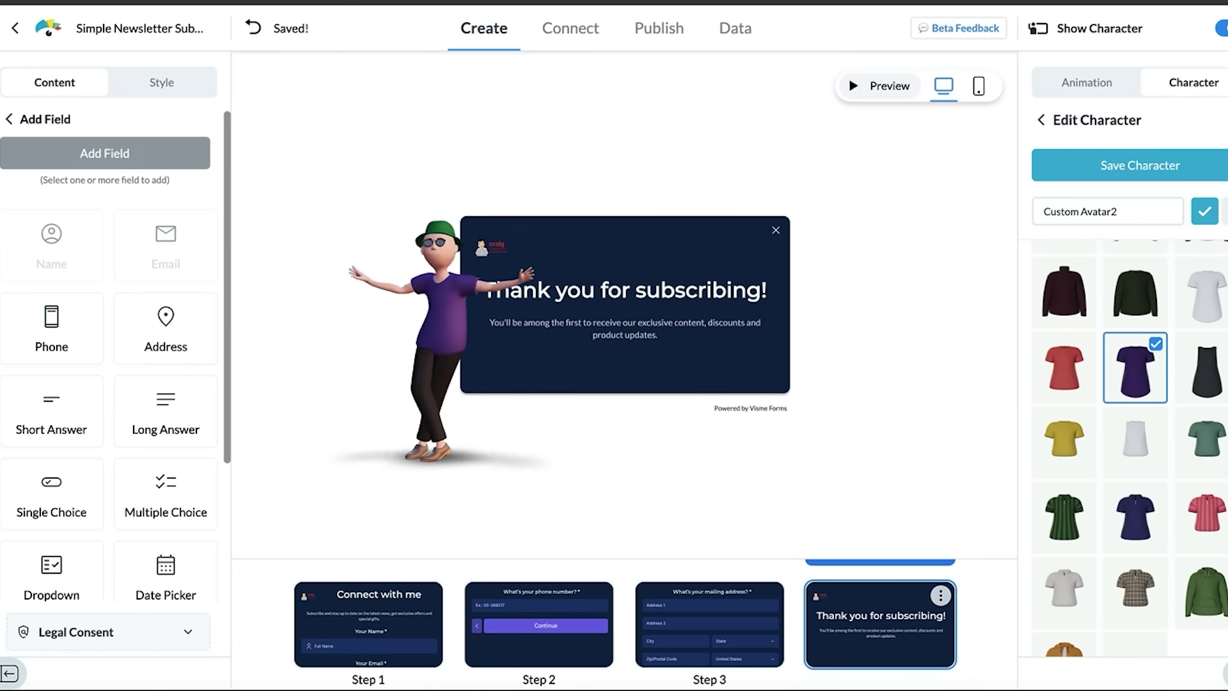
{"action": "scroll", "coordinate": [1081, 624], "scroll_direction": "down", "scroll_amount": 1}
{"action": "left_click", "coordinate": [1081, 624]}
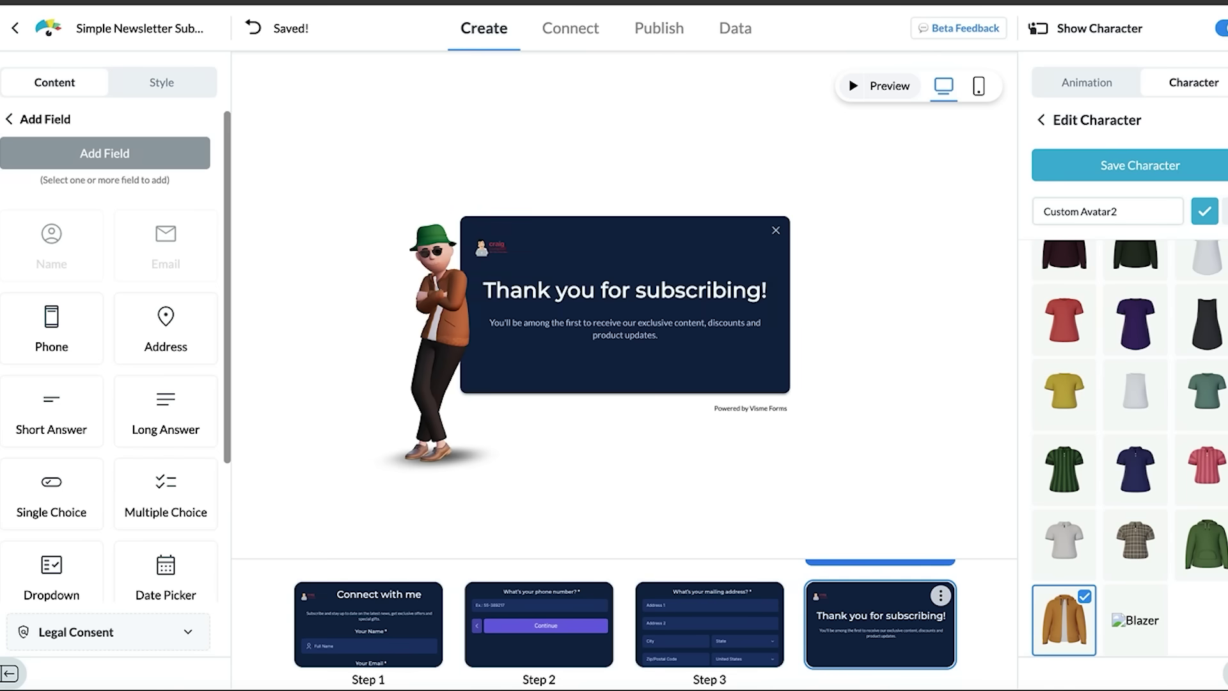
{"action": "scroll", "coordinate": [1221, 303], "scroll_direction": "up", "scroll_amount": 5}
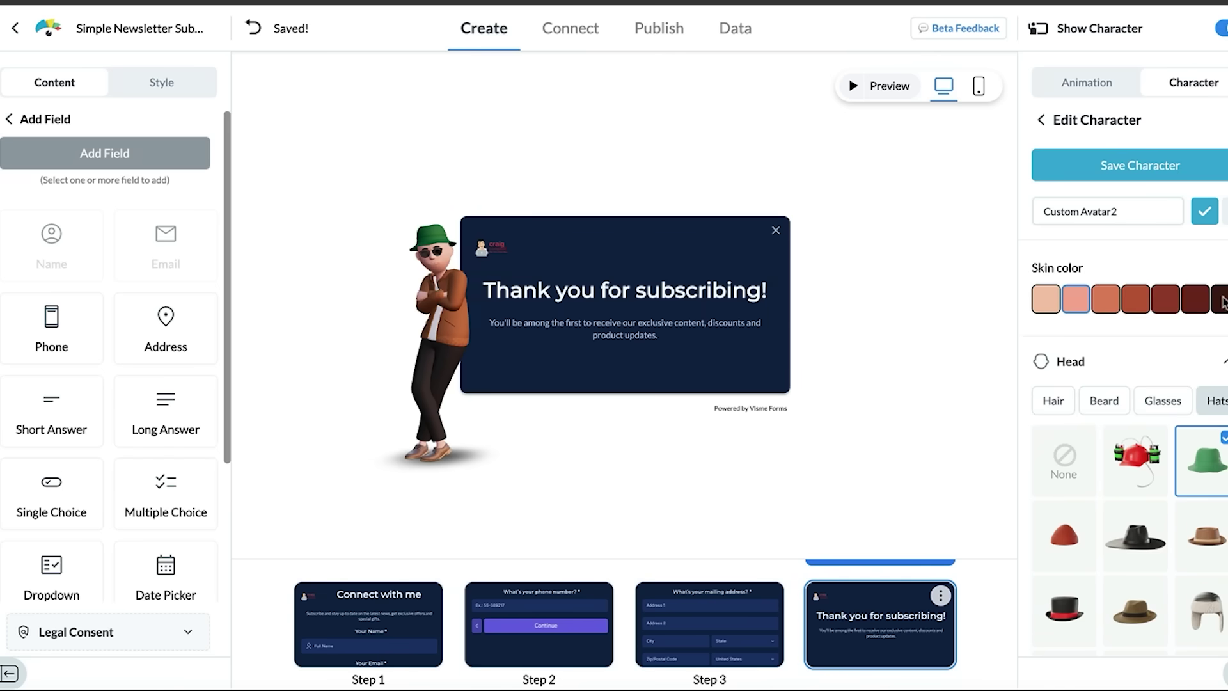
{"action": "scroll", "coordinate": [1220, 289], "scroll_direction": "up", "scroll_amount": 2}
{"action": "scroll", "coordinate": [1151, 383], "scroll_direction": "down", "scroll_amount": 3}
Step: Put blue shorts and white sneakers on the avatar and save the character
{"action": "left_click", "coordinate": [1104, 322]}
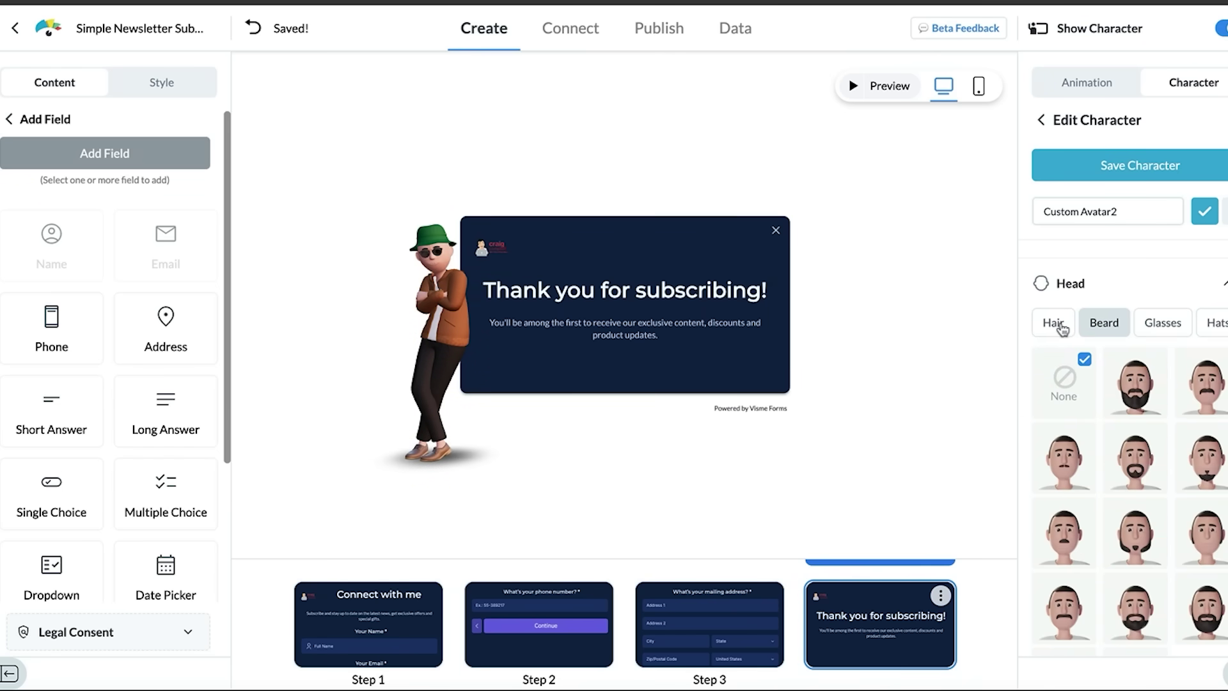
{"action": "scroll", "coordinate": [1130, 256], "scroll_direction": "down", "scroll_amount": 5}
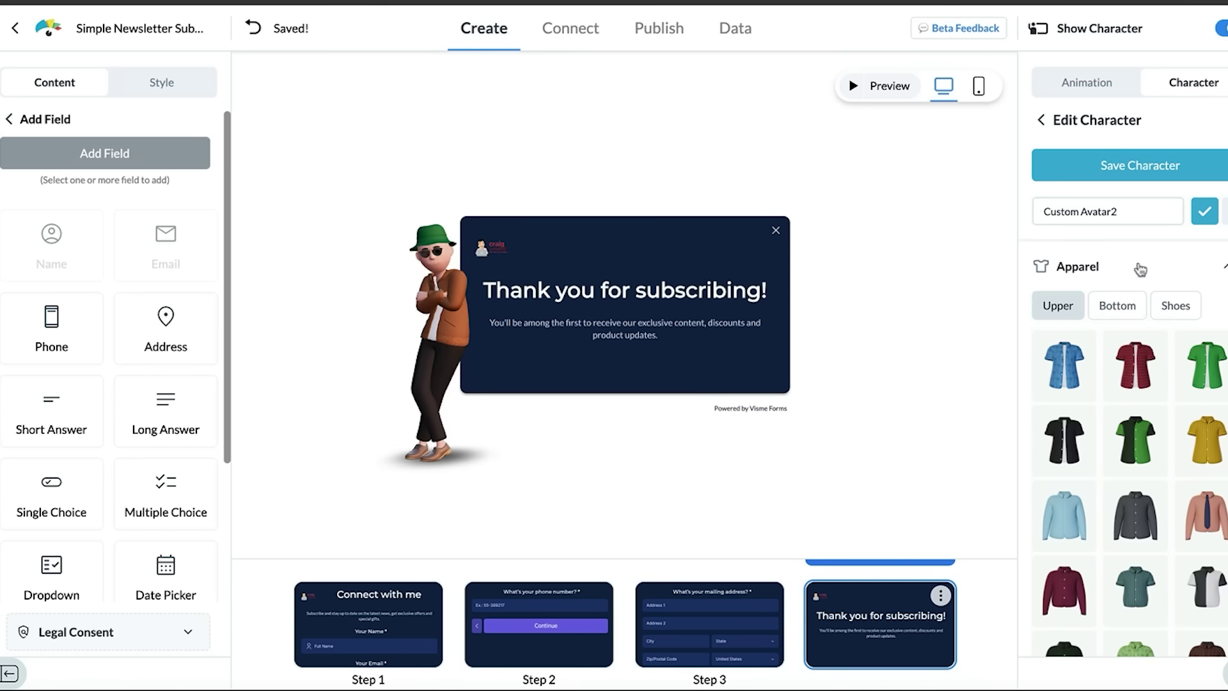
{"action": "left_click", "coordinate": [1125, 303]}
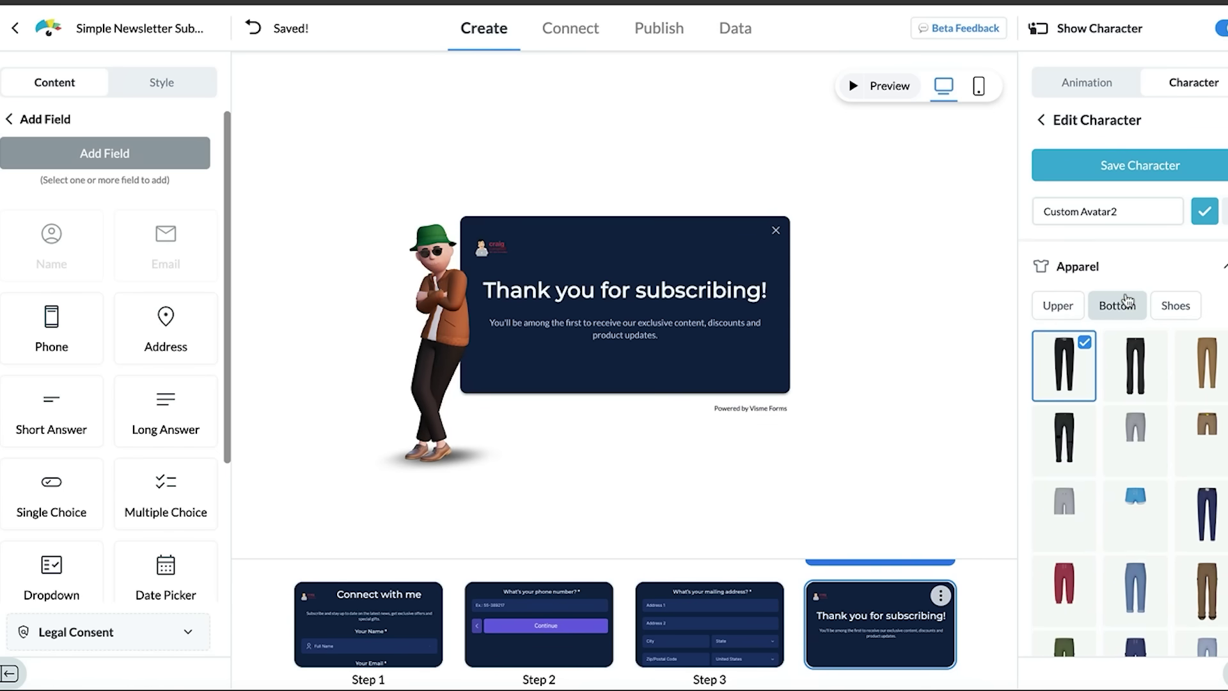
{"action": "left_click", "coordinate": [1148, 504]}
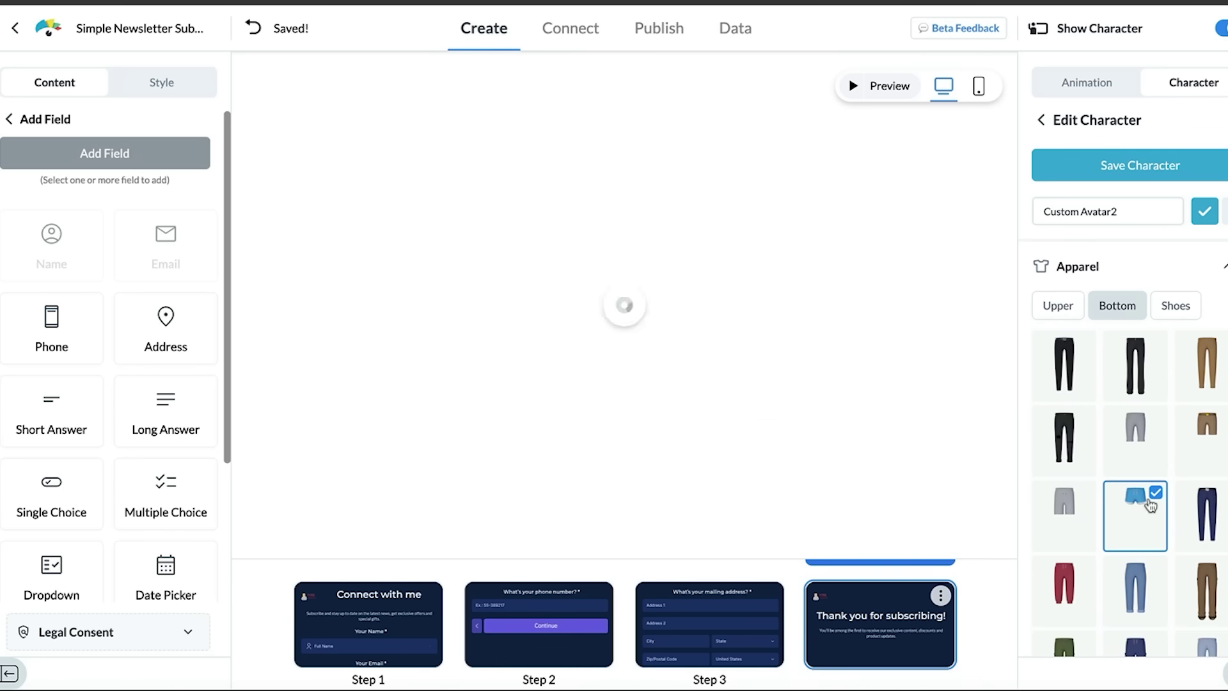
{"action": "left_click", "coordinate": [1176, 305]}
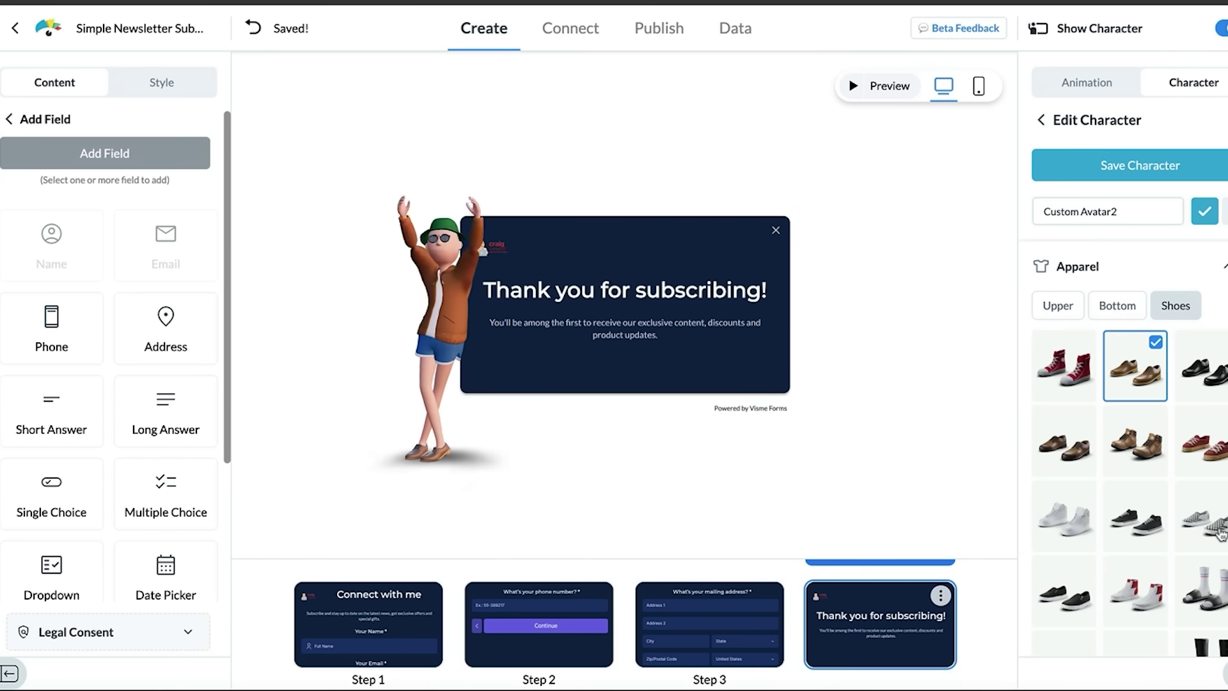
{"action": "left_click", "coordinate": [1217, 533]}
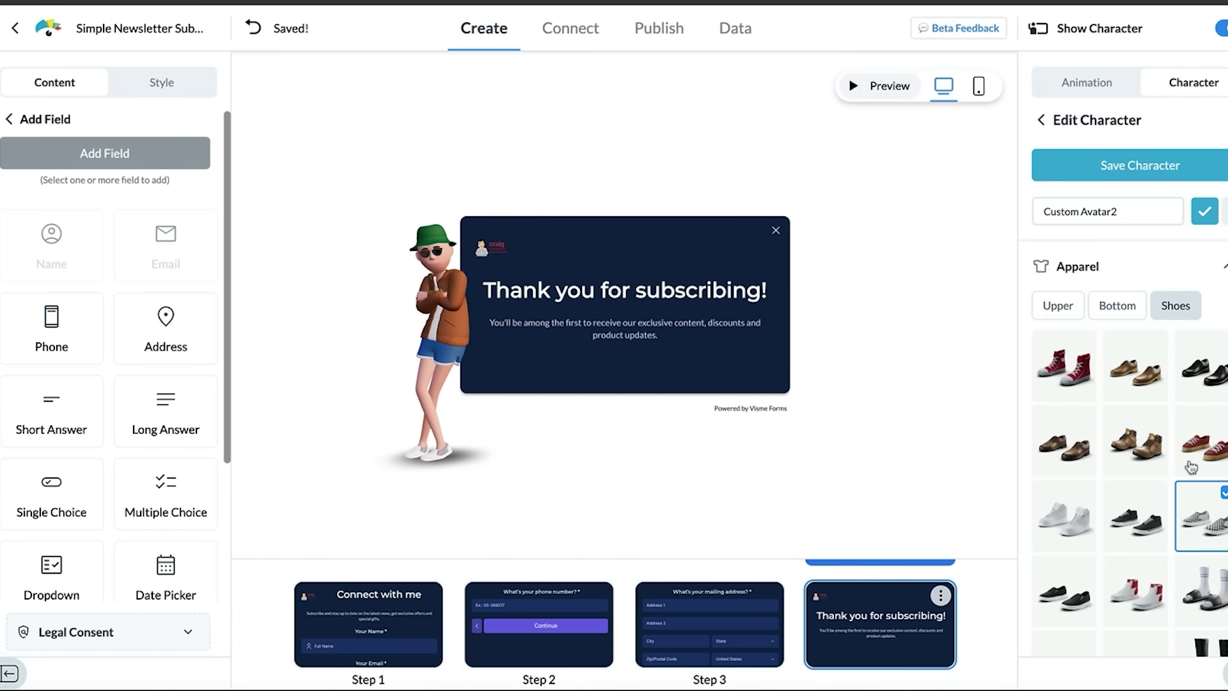
{"action": "left_click", "coordinate": [1148, 182]}
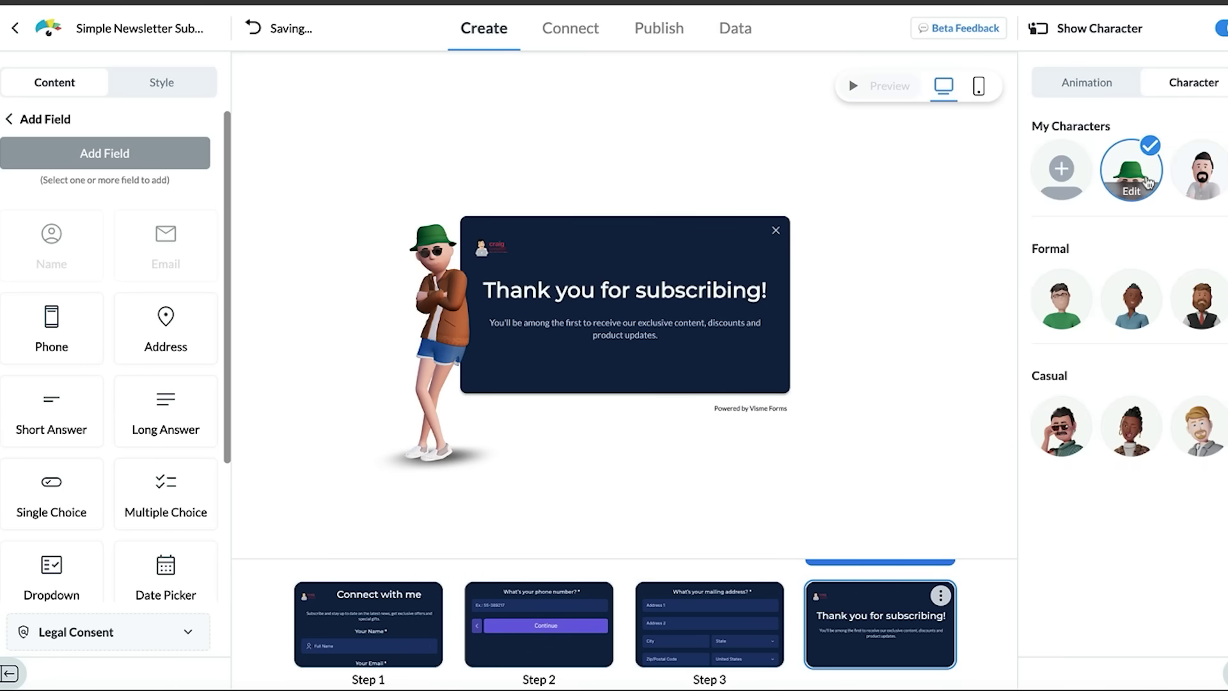
Step: Review the avatar's Animation options, then switch to the Connect integrations page
{"action": "left_click", "coordinate": [1100, 86]}
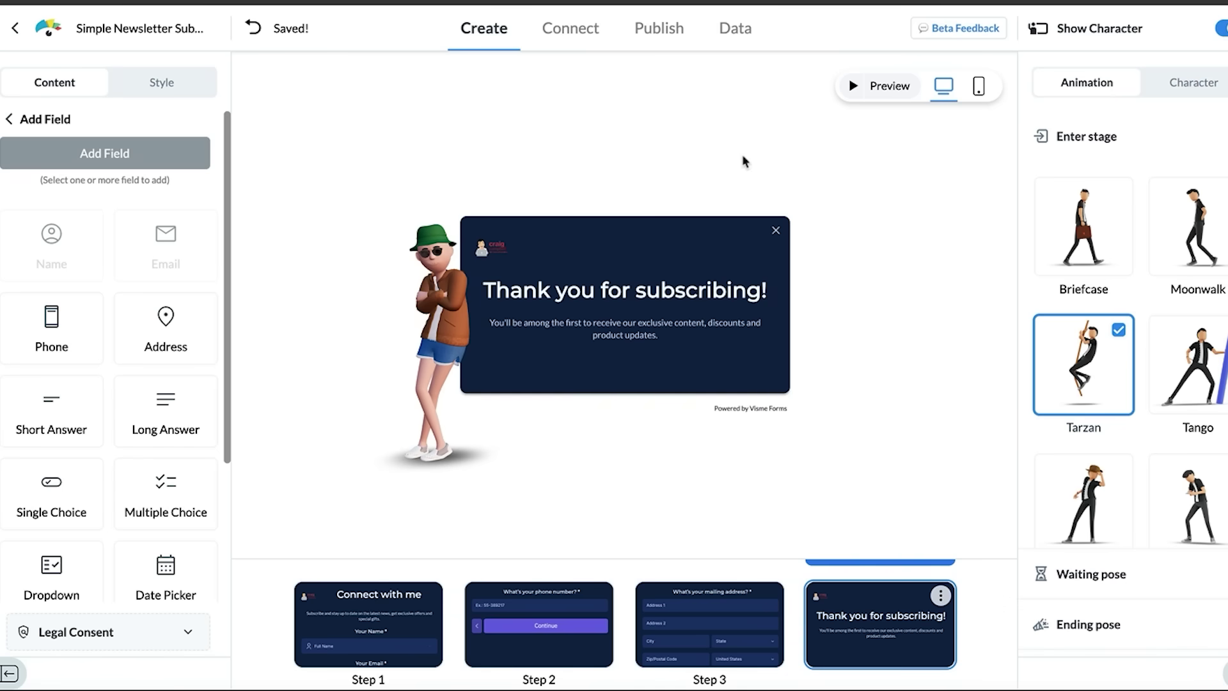
{"action": "left_click", "coordinate": [580, 29]}
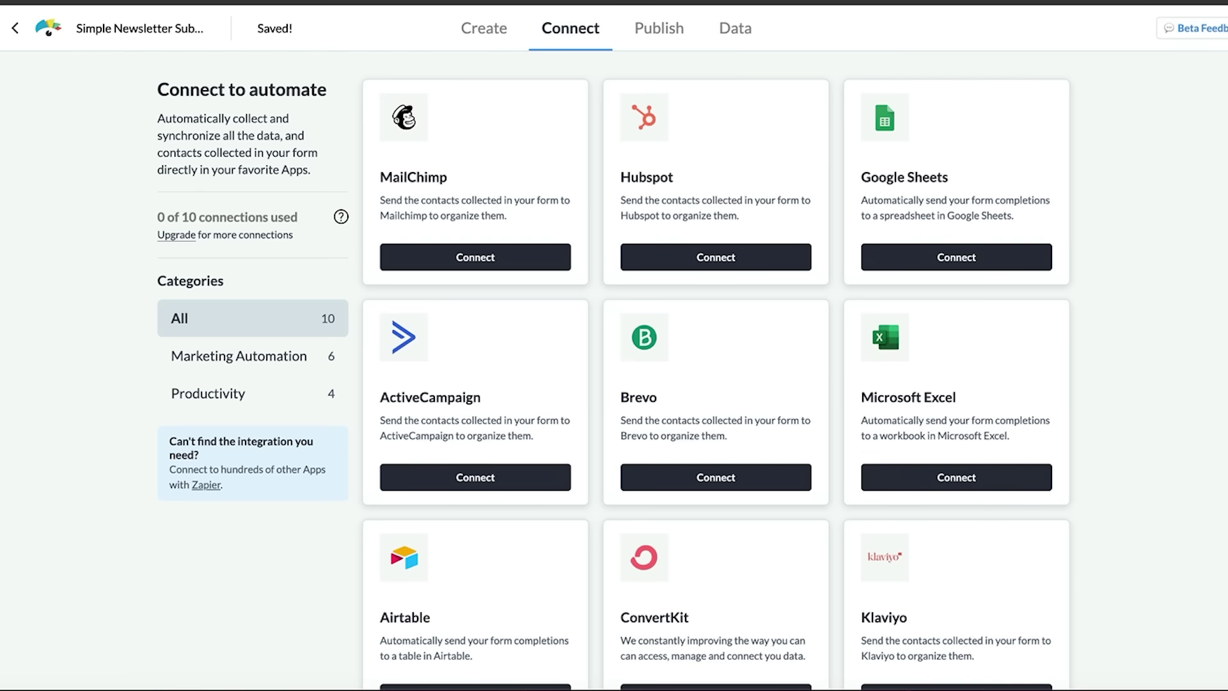
Step: Scroll down the Connect page's list of integrations
{"action": "scroll", "coordinate": [716, 384], "scroll_direction": "down", "scroll_amount": 7}
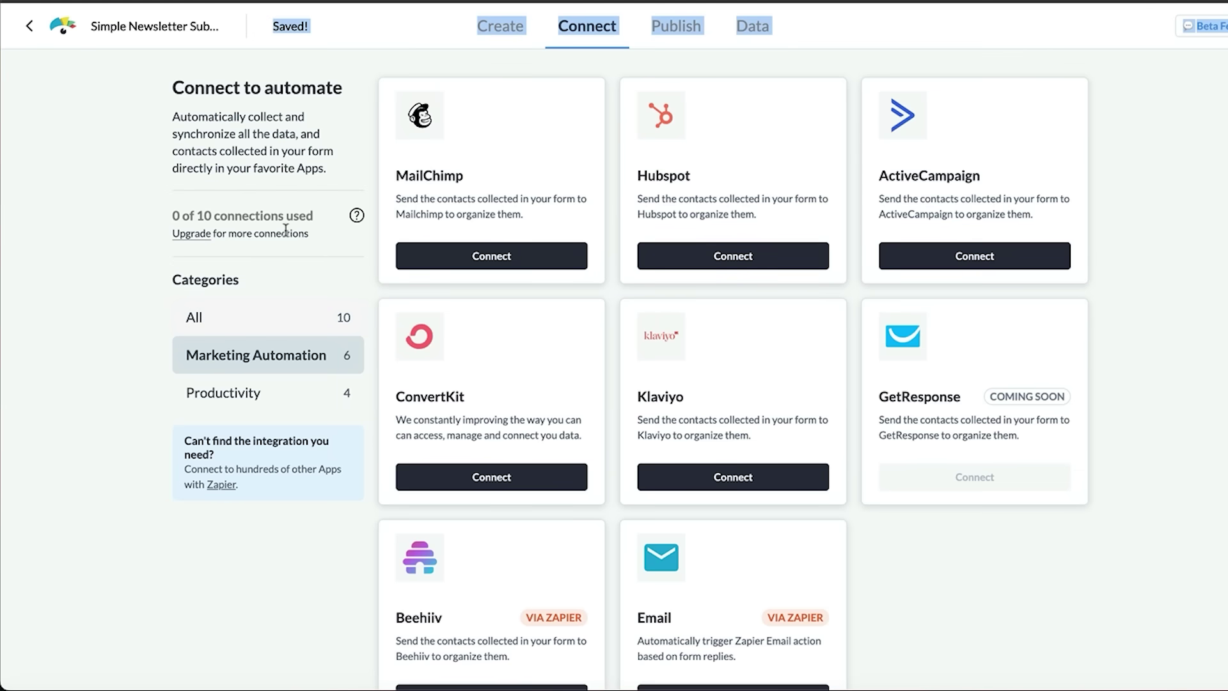
Step: Publish the form, review Share and Embed settings, and select the full PopUp embed code
{"action": "left_click", "coordinate": [688, 25]}
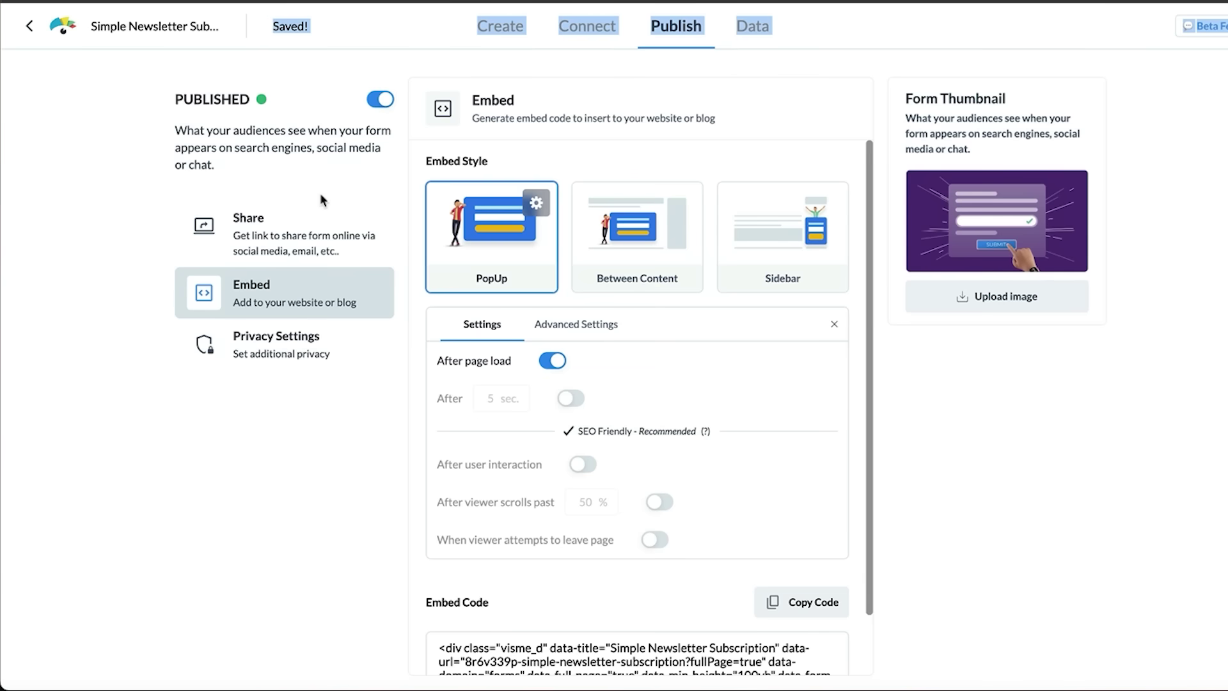
{"action": "left_click", "coordinate": [296, 241]}
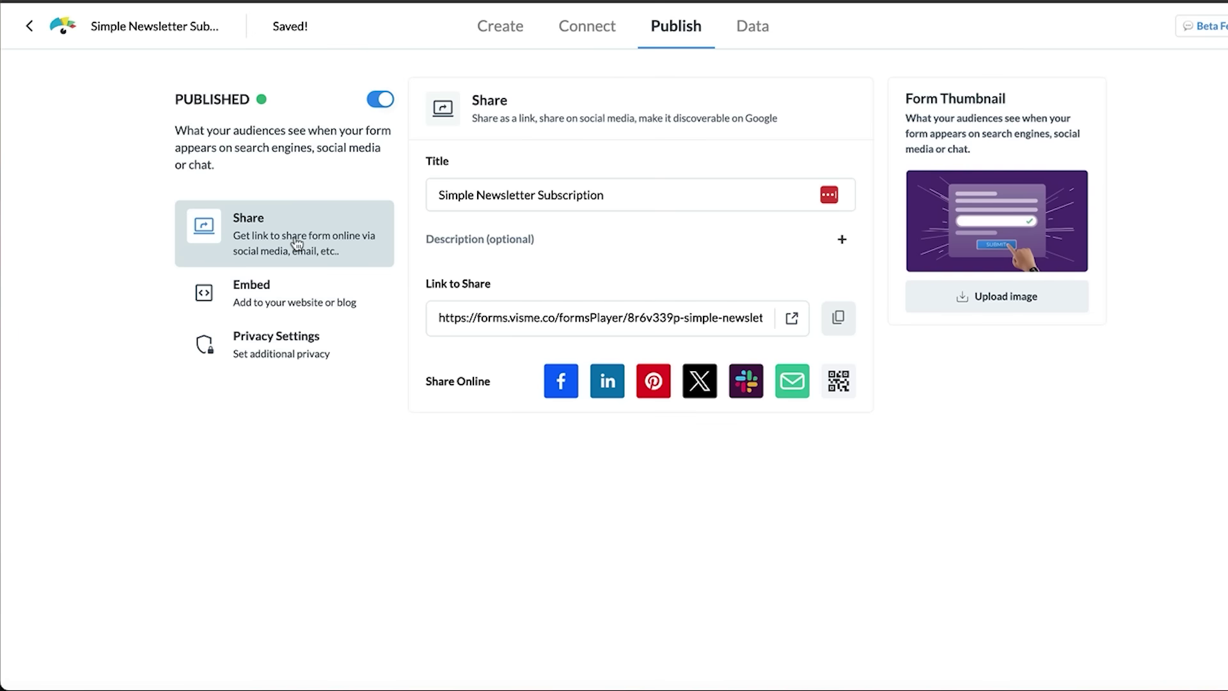
{"action": "left_click", "coordinate": [325, 301]}
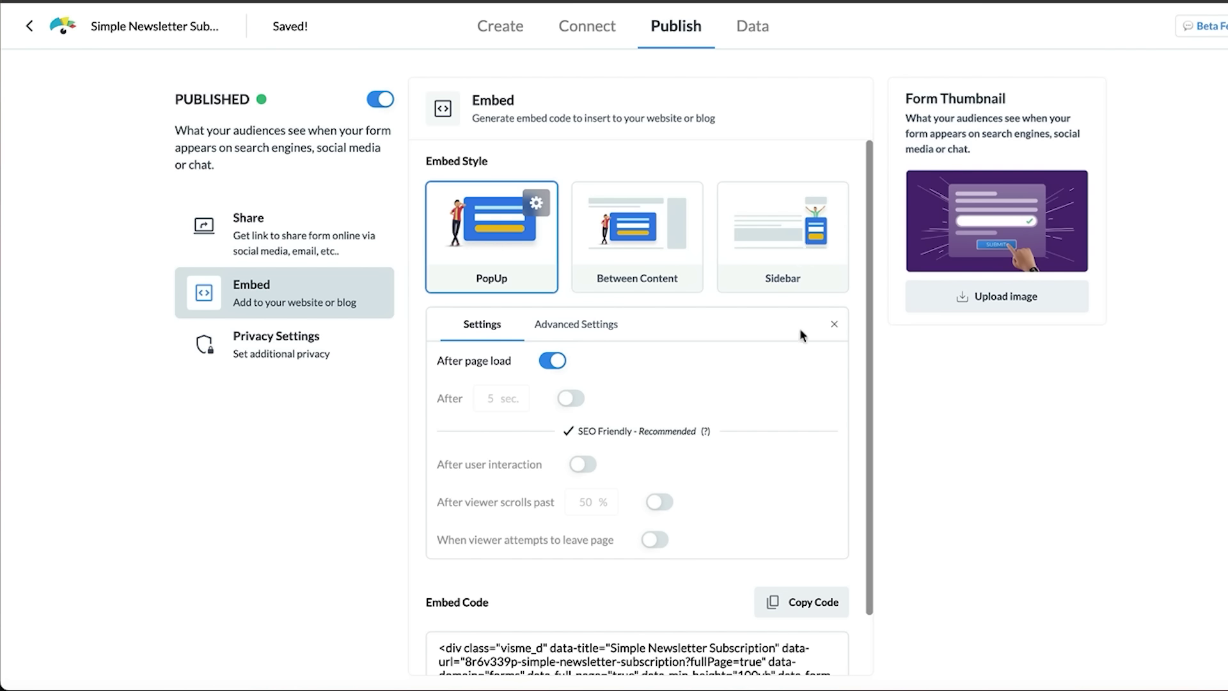
{"action": "scroll", "coordinate": [871, 325], "scroll_direction": "down", "scroll_amount": 2}
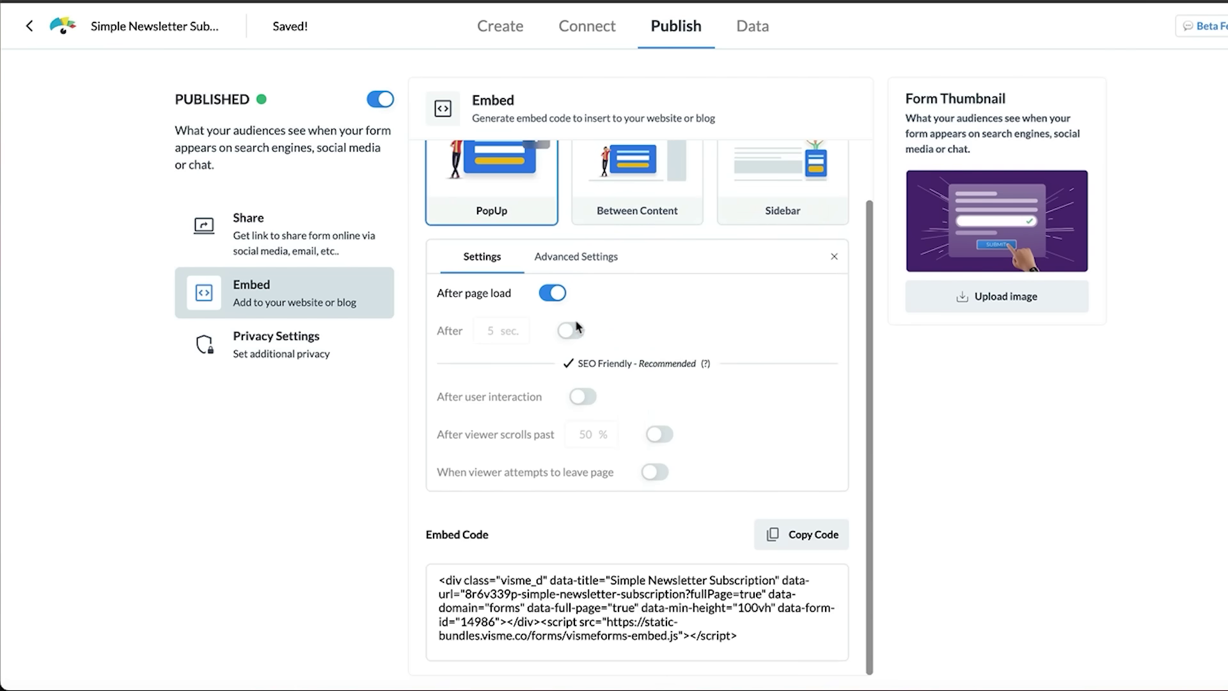
{"action": "left_click", "coordinate": [594, 260]}
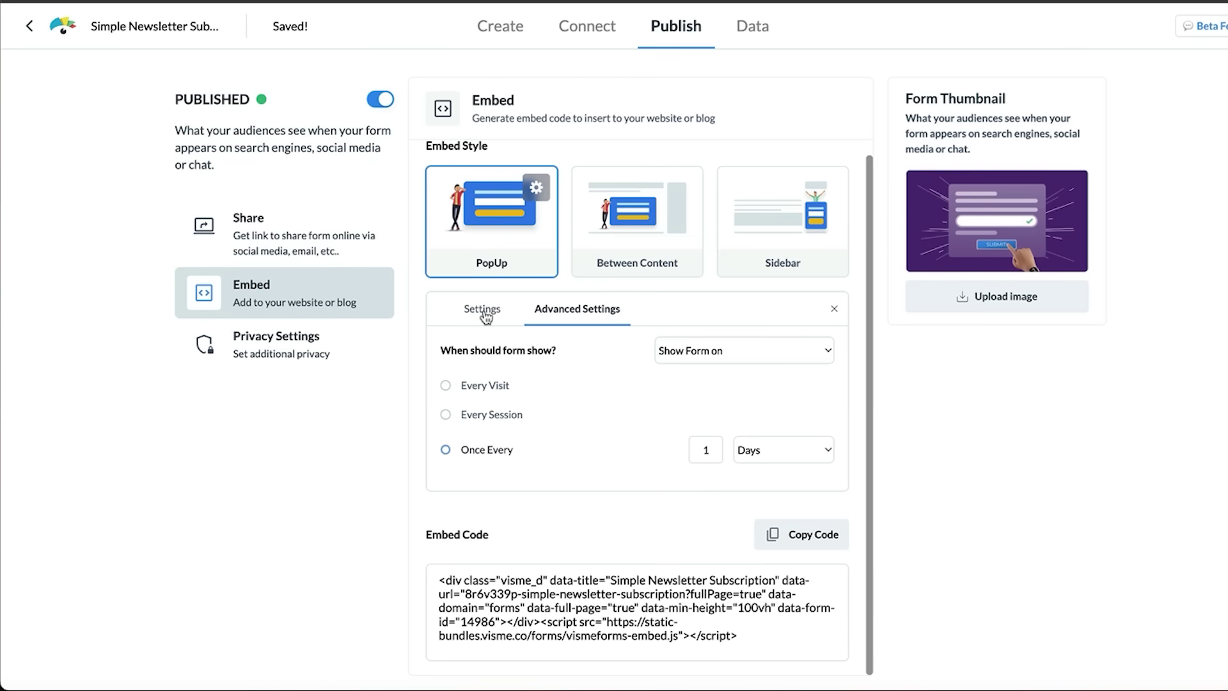
{"action": "left_click_drag", "start_coordinate": [482, 310], "coordinate": [665, 640]}
{"action": "scroll", "coordinate": [667, 654], "scroll_direction": "down", "scroll_amount": 1}
{"action": "left_click", "coordinate": [581, 397]}
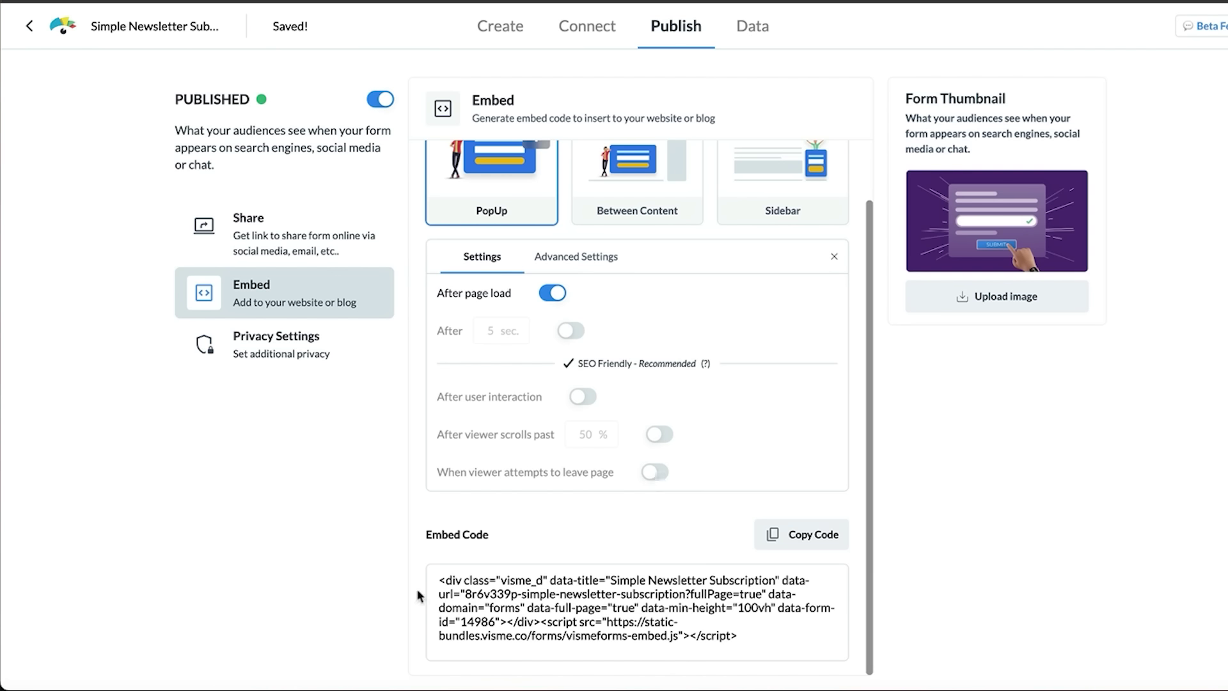
{"action": "left_click_drag", "start_coordinate": [438, 578], "coordinate": [783, 632]}
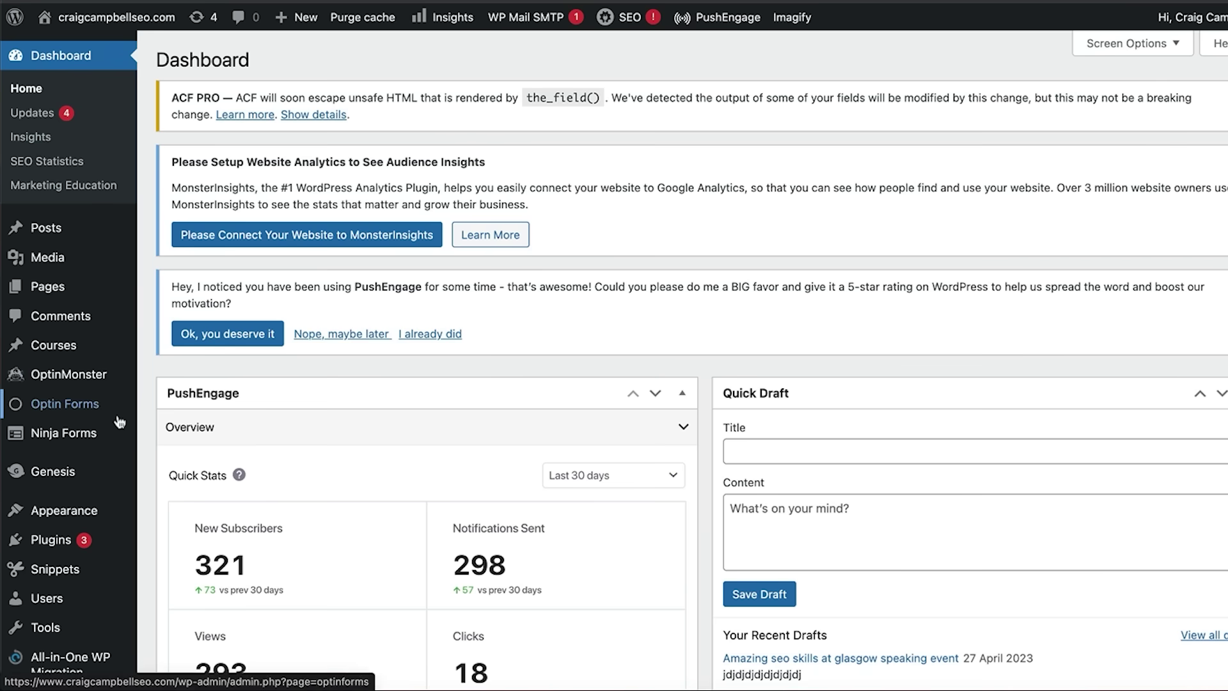
Step: Open Themes > Customise > Header/Footer Scripts and select the code in Header Scripts
{"action": "mouse_move", "coordinate": [64, 510]}
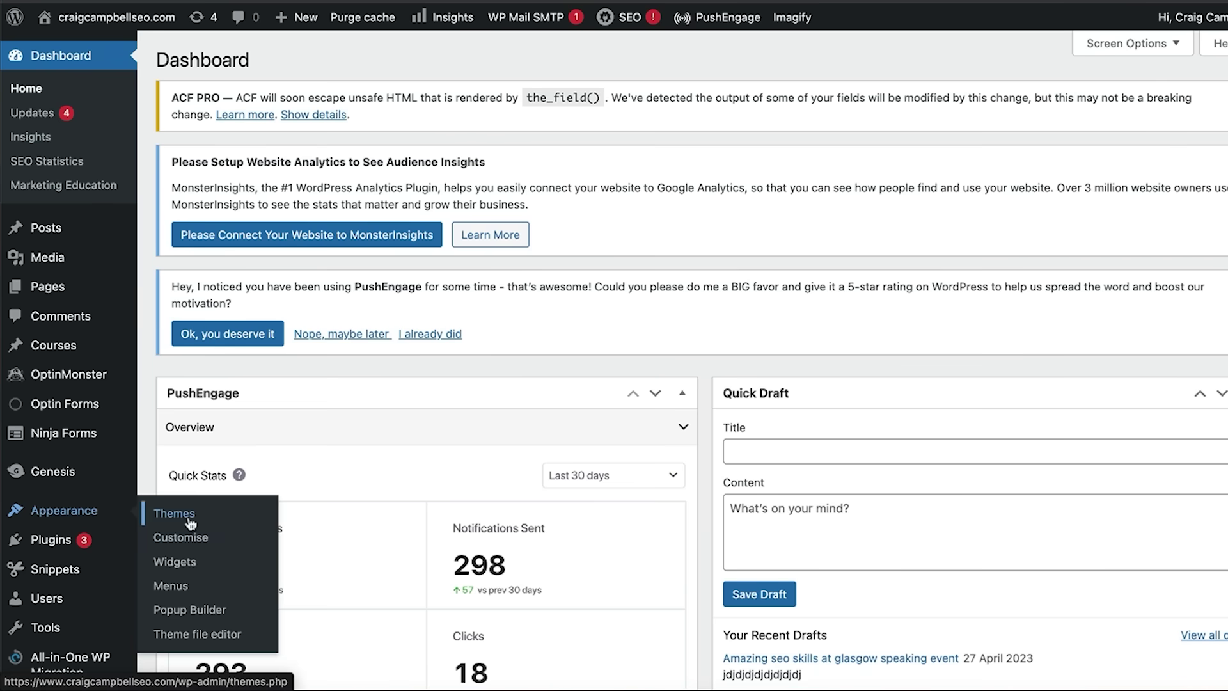
{"action": "left_click", "coordinate": [190, 518]}
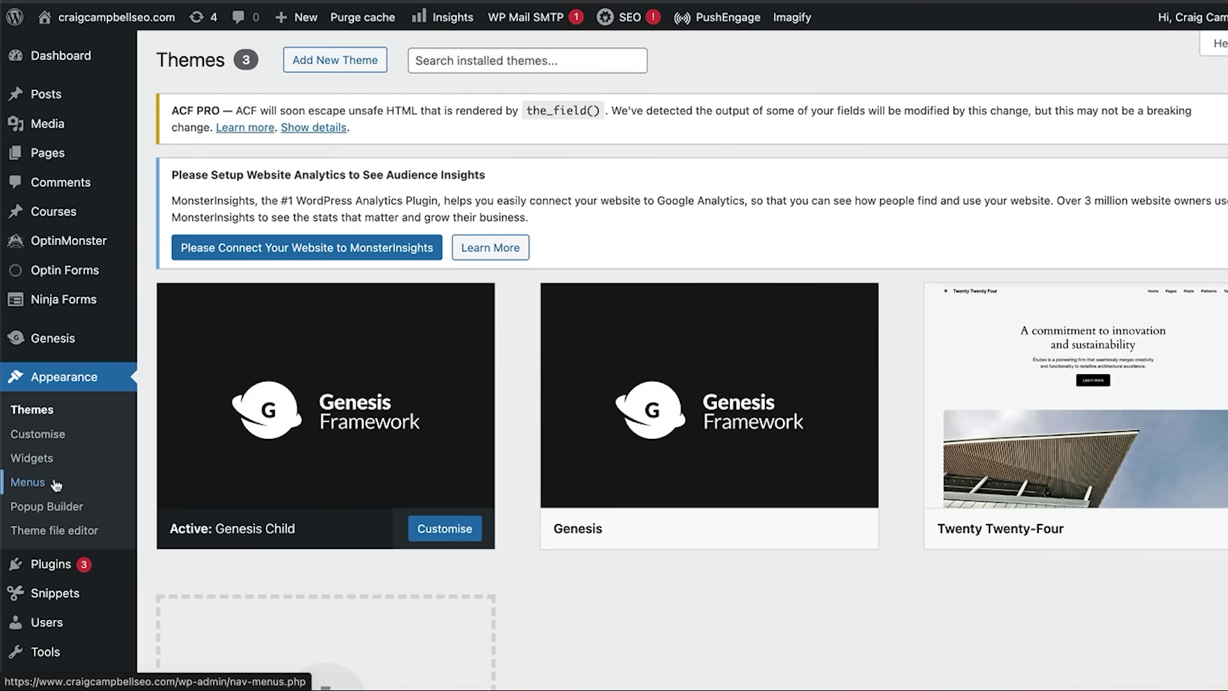
{"action": "left_click", "coordinate": [58, 435]}
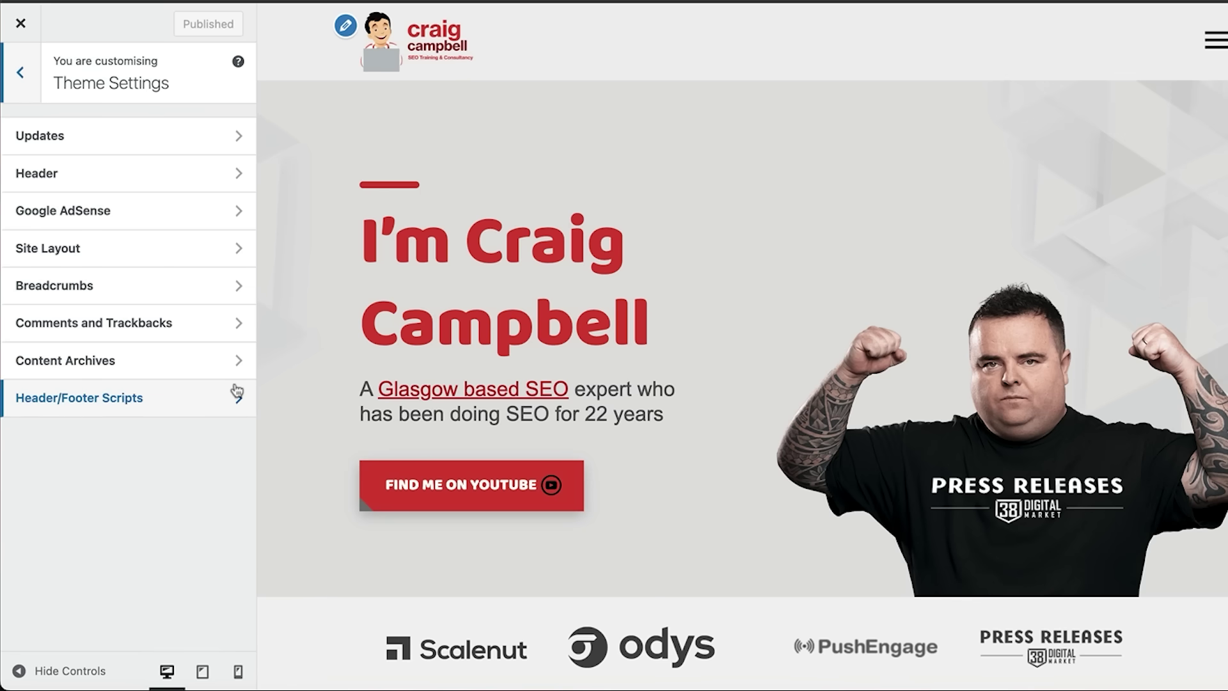
{"action": "left_click", "coordinate": [237, 401]}
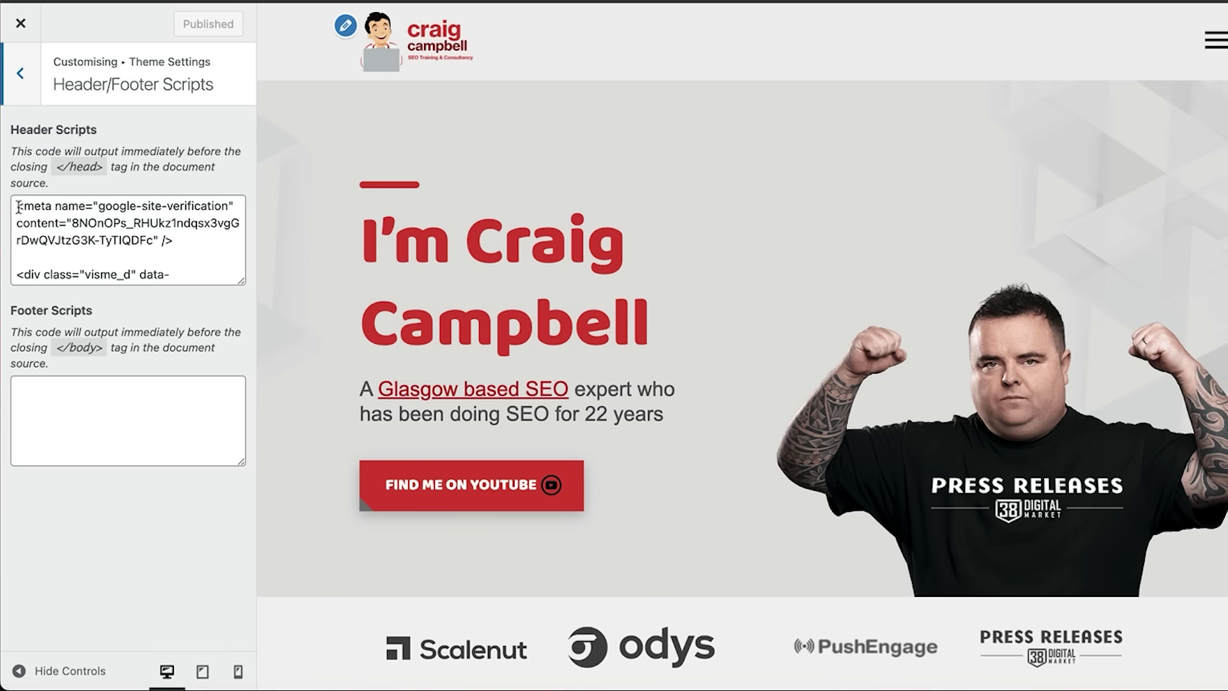
{"action": "left_click_drag", "start_coordinate": [19, 206], "coordinate": [41, 206]}
{"action": "left_click_drag", "start_coordinate": [19, 271], "coordinate": [169, 222]}
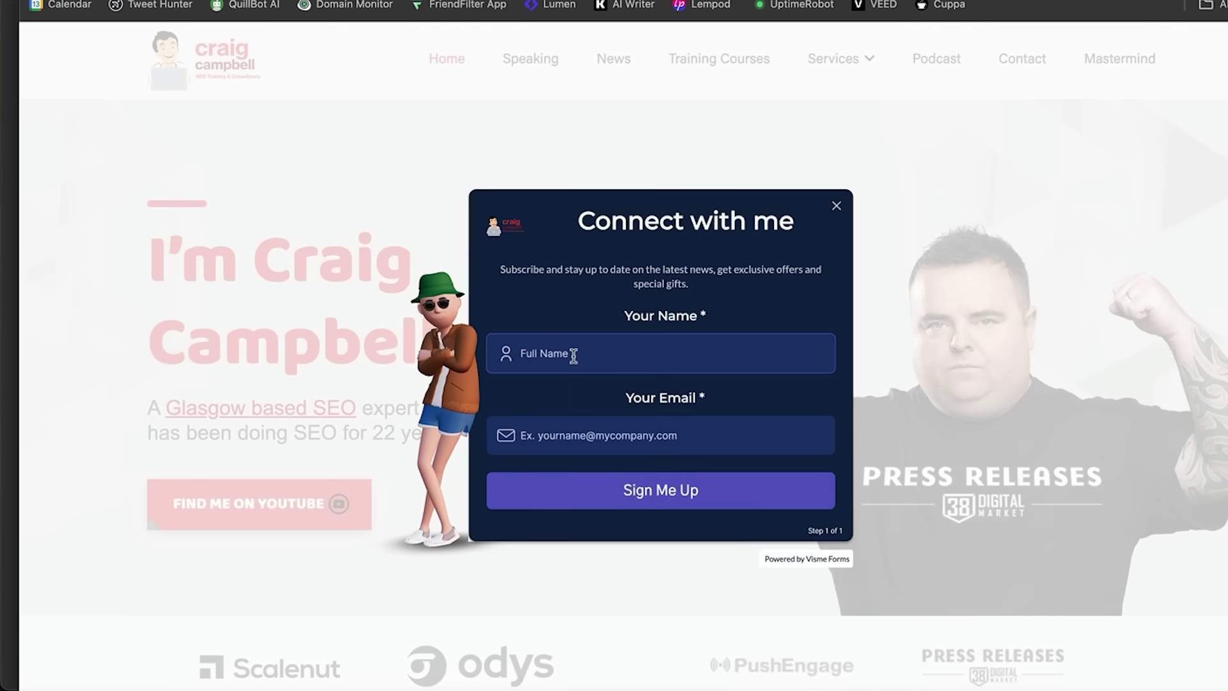
Step: Enter a full name and the autofilled email address in the popup, then submit Sign Me Up
{"action": "left_click", "coordinate": [575, 355]}
{"action": "left_click", "coordinate": [639, 427]}
{"action": "left_click", "coordinate": [667, 431]}
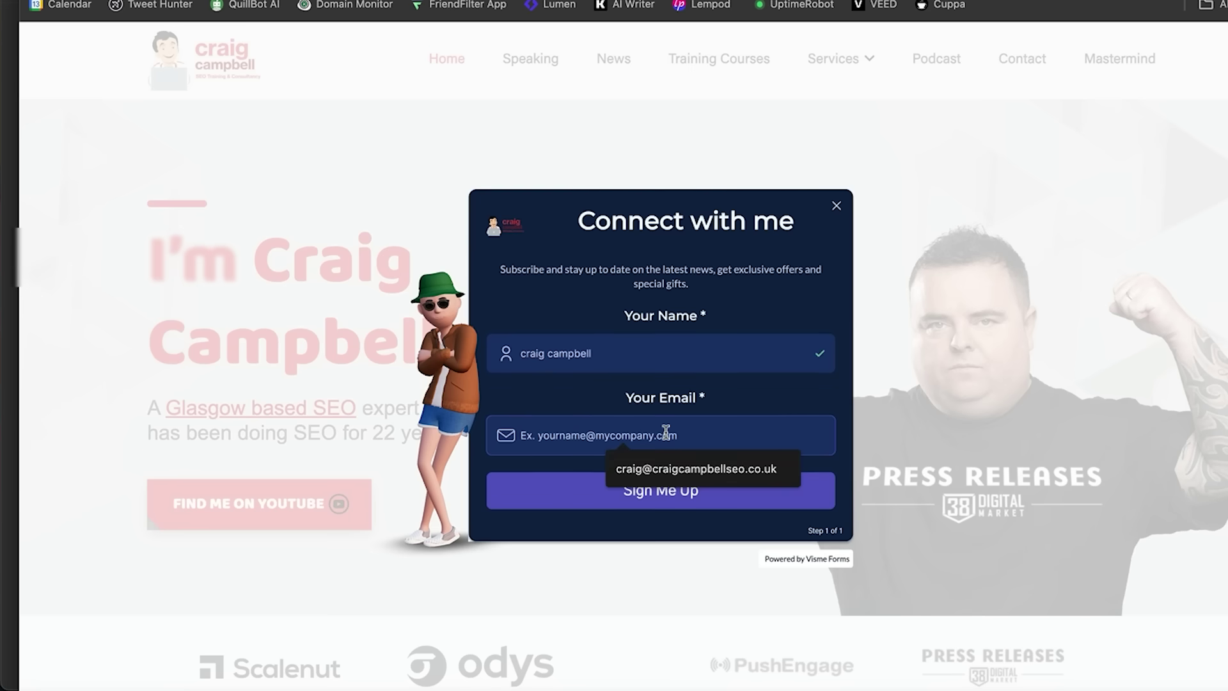
{"action": "left_click", "coordinate": [709, 462]}
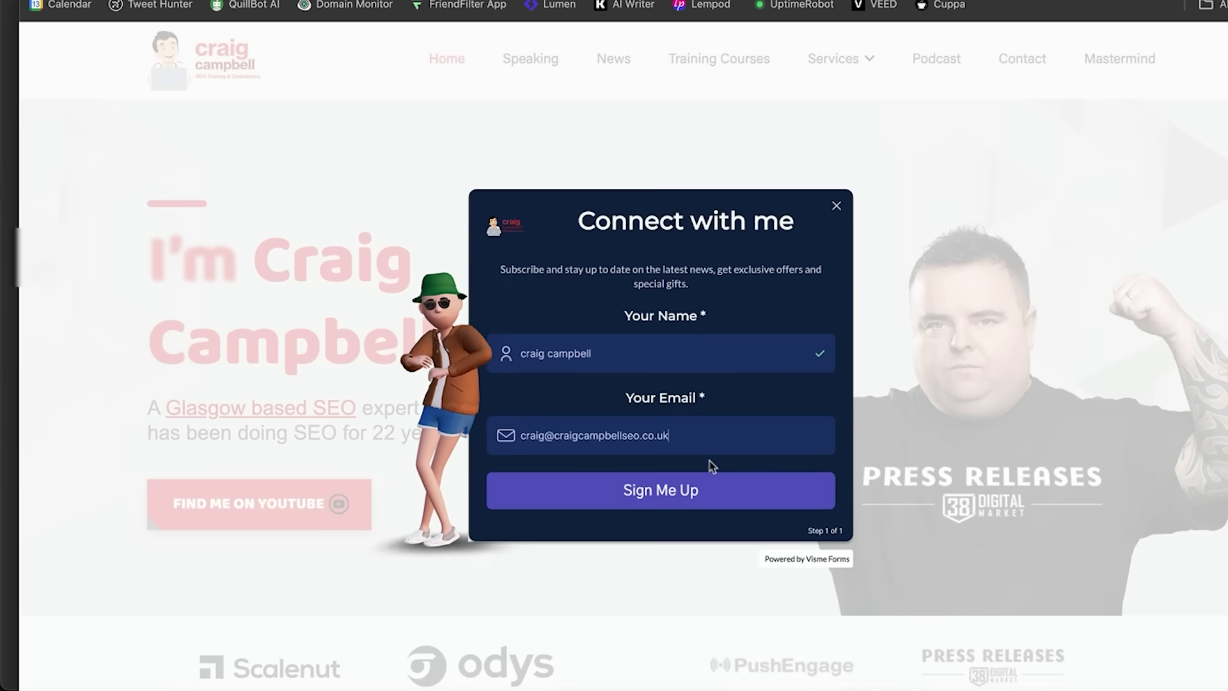
{"action": "left_click", "coordinate": [673, 497]}
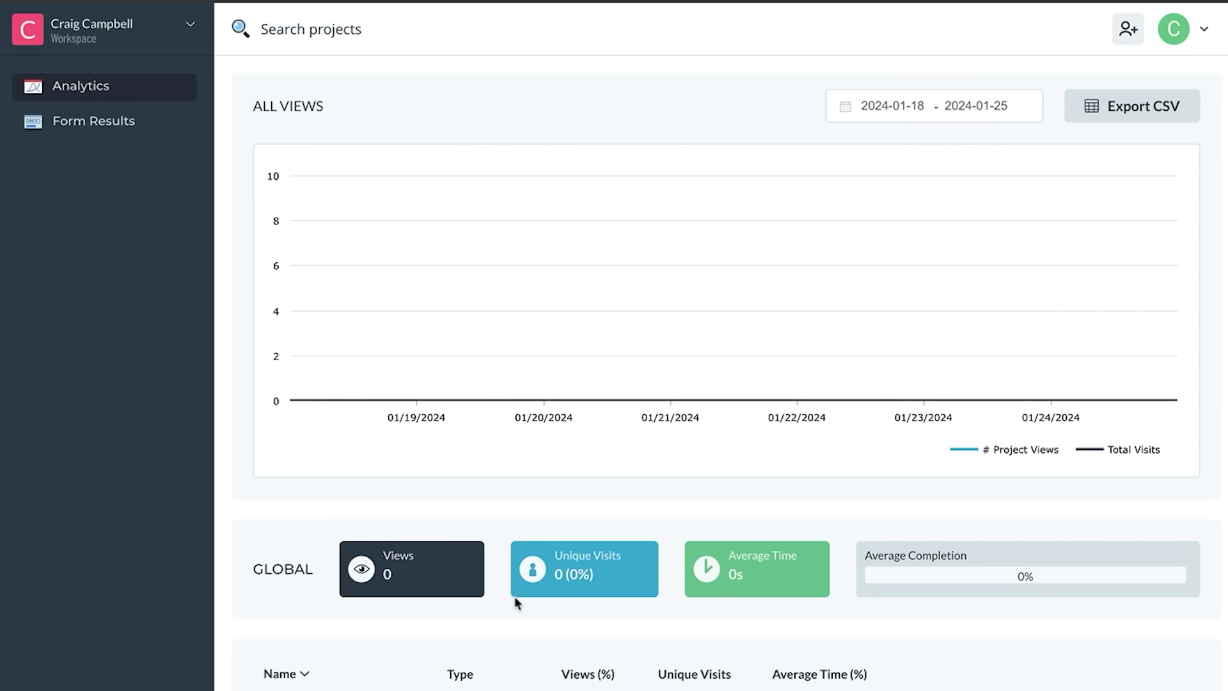
{"action": "scroll", "coordinate": [1217, 504], "scroll_direction": "down", "scroll_amount": 1}
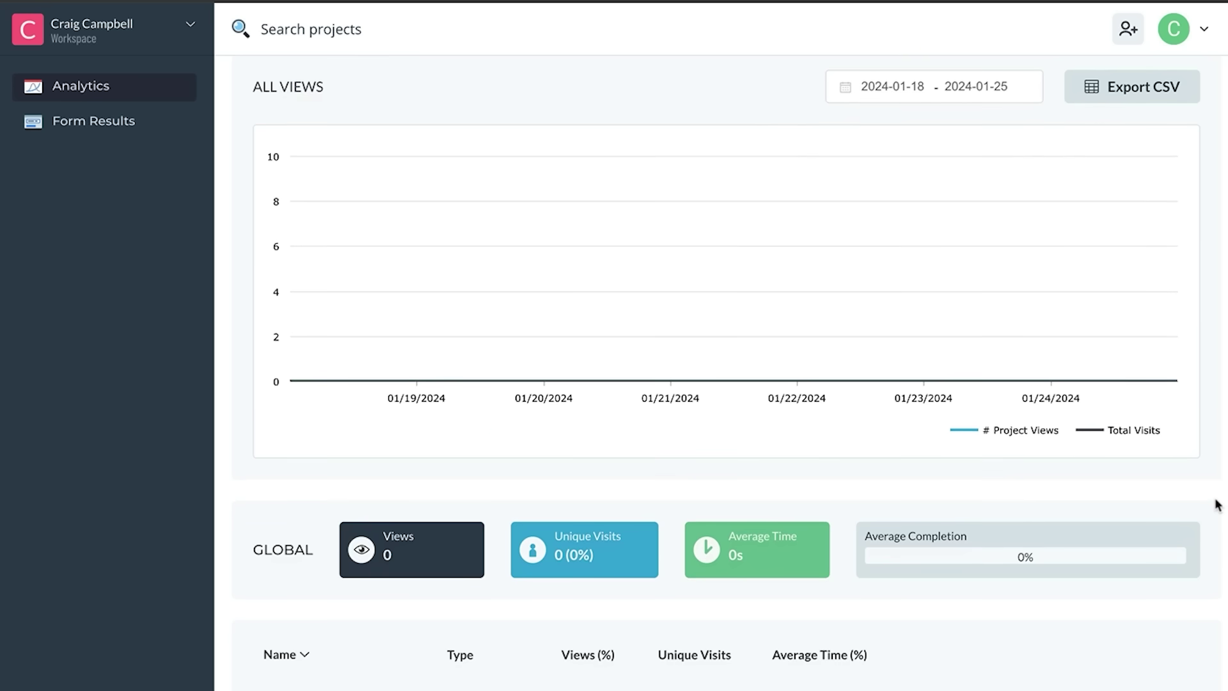